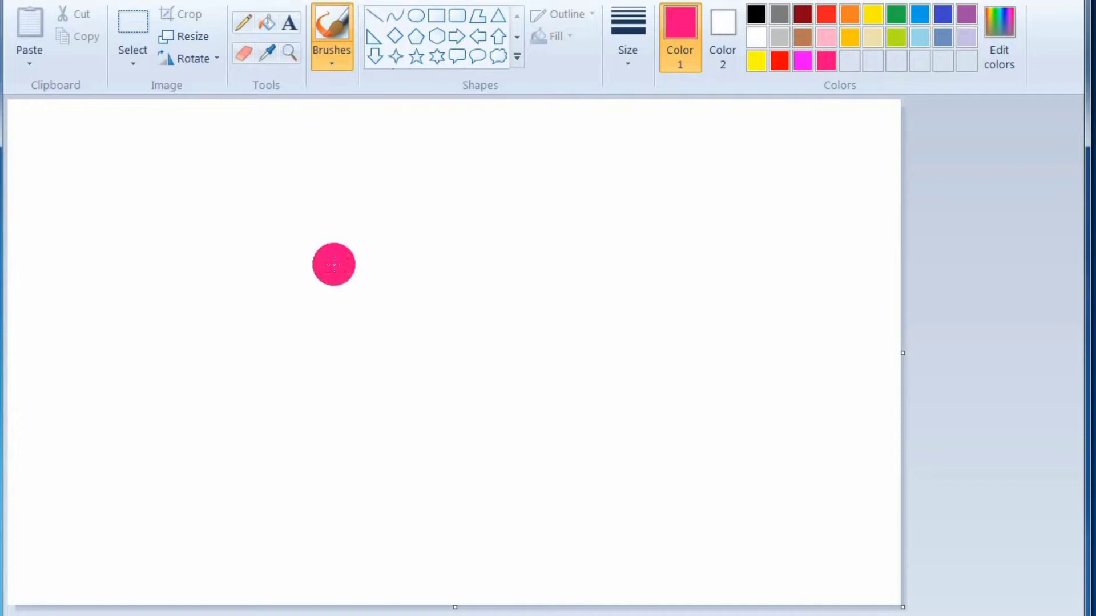
- Paint a solid red band across the top of the canvas and thicken its lower edge with red crayon strokes
click(779, 60)
mouse_move(17, 118)
mouse_down()
mouse_move(755, 118)
mouse_move(716, 115)
mouse_up()
click(331, 57)
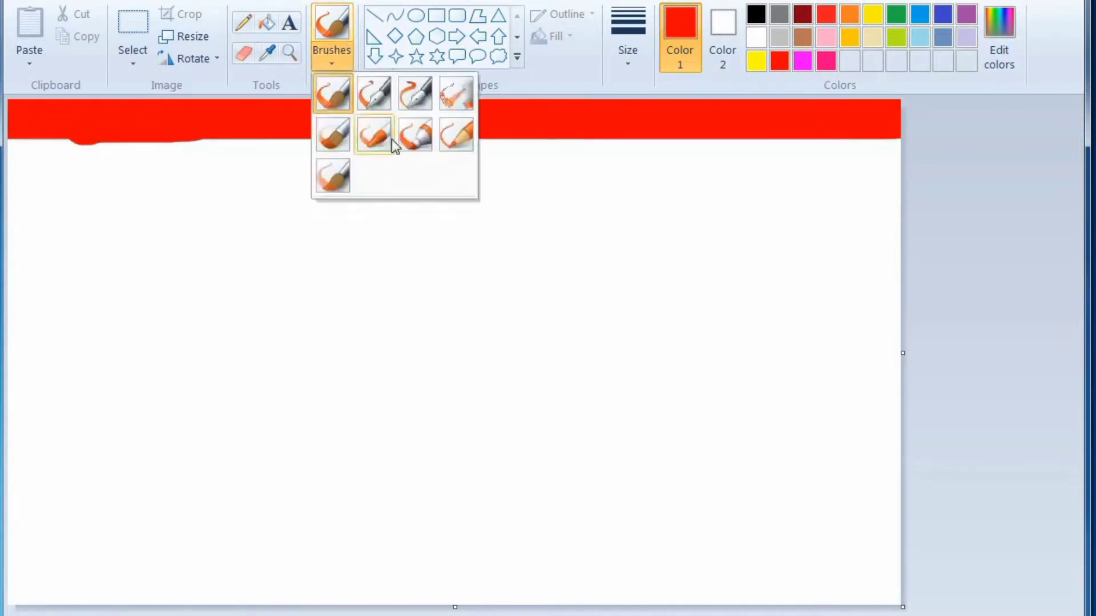
click(391, 139)
mouse_move(42, 152)
mouse_down()
mouse_move(137, 179)
mouse_move(315, 149)
mouse_move(37, 190)
mouse_move(52, 217)
mouse_move(582, 143)
mouse_move(890, 151)
mouse_move(422, 166)
mouse_move(237, 190)
mouse_move(22, 251)
mouse_move(543, 169)
mouse_move(832, 152)
mouse_up()
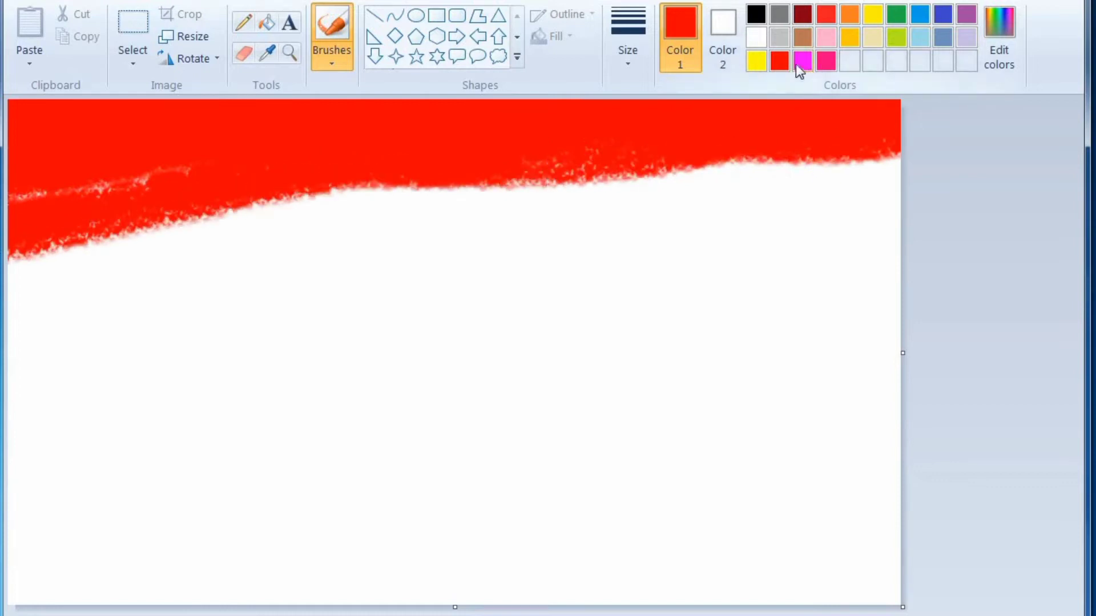
- Paint a slanted hot-pink crayon band directly beneath the red area, across the full canvas width
click(826, 60)
mouse_move(12, 322)
mouse_down()
mouse_move(93, 257)
mouse_move(20, 302)
mouse_up()
mouse_move(126, 254)
mouse_down()
mouse_move(430, 200)
mouse_move(576, 211)
mouse_move(891, 129)
mouse_move(882, 117)
mouse_move(628, 205)
mouse_up()
mouse_move(308, 206)
mouse_down()
mouse_move(34, 320)
mouse_move(392, 245)
mouse_move(896, 171)
mouse_move(296, 243)
mouse_move(605, 231)
mouse_up()
mouse_move(7, 368)
mouse_down()
mouse_move(9, 351)
mouse_move(91, 320)
mouse_move(585, 251)
mouse_up()
mouse_move(680, 243)
mouse_down()
mouse_move(947, 97)
mouse_move(777, 185)
mouse_move(614, 237)
mouse_move(454, 228)
mouse_up()
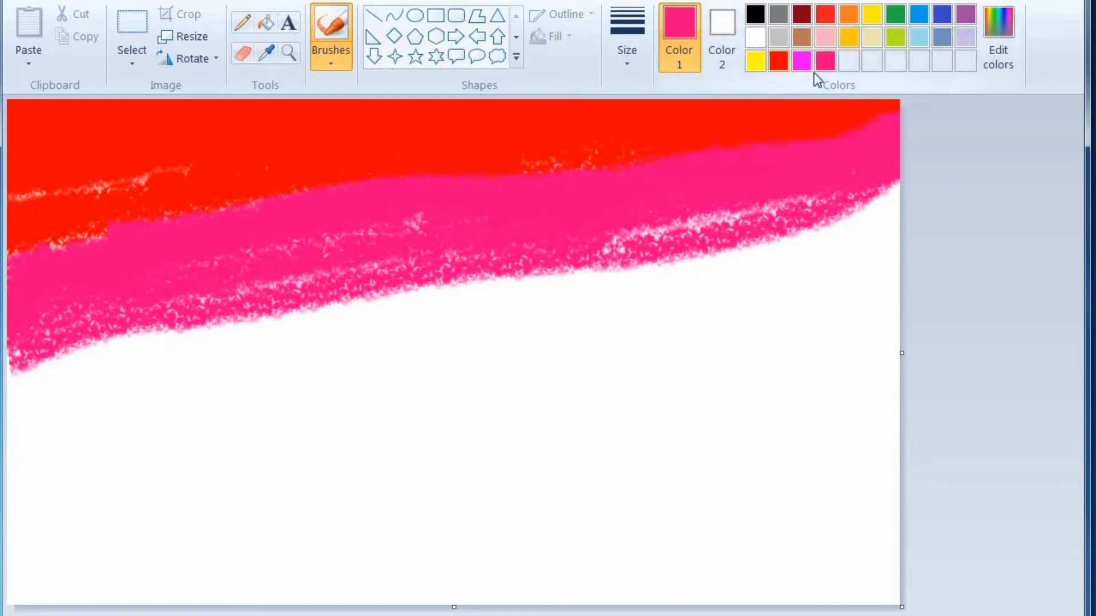
- Paint a broad magenta crayon area beneath the hot-pink band, reaching down to the canvas's lower-left corner
click(802, 62)
mouse_move(20, 391)
mouse_down()
mouse_move(264, 317)
mouse_move(827, 213)
mouse_move(893, 188)
mouse_up()
drag(12, 420, 961, 174)
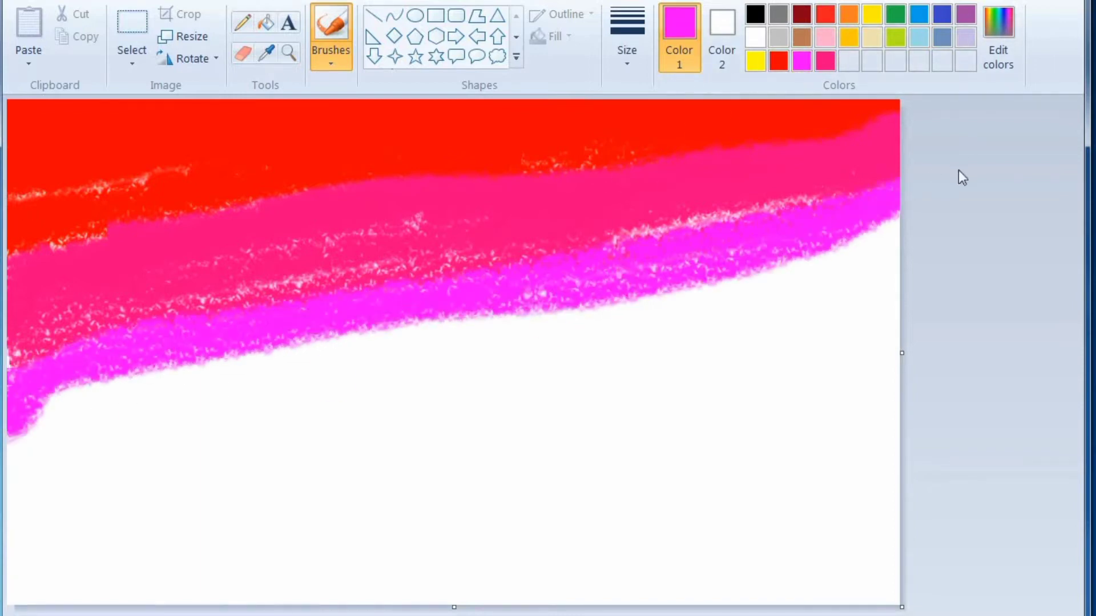
drag(799, 200, 707, 211)
drag(648, 229, 638, 230)
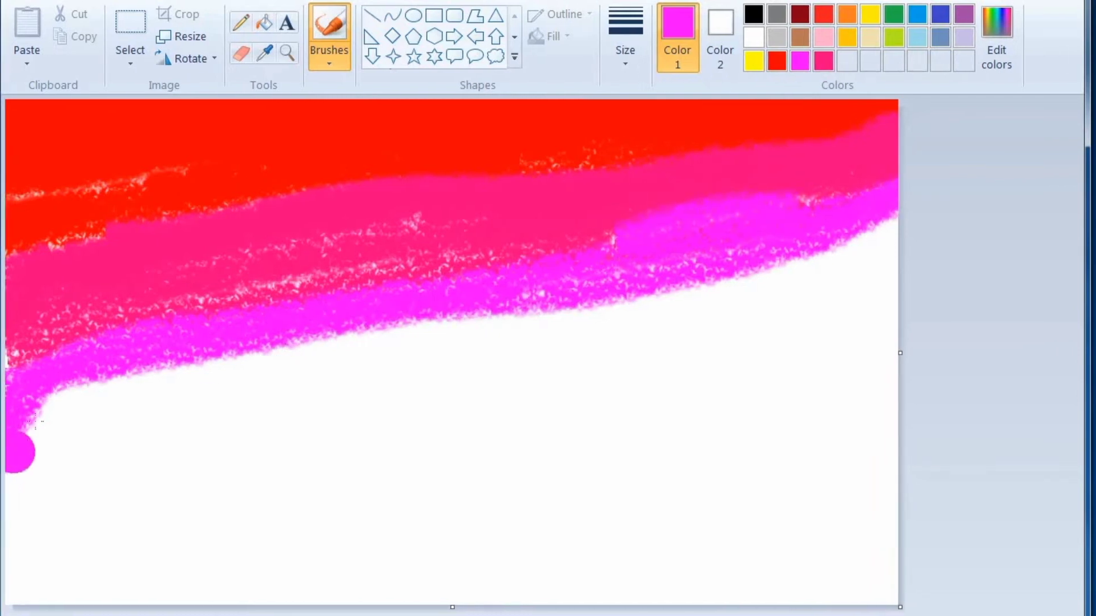
drag(16, 455, 189, 374)
mouse_move(74, 448)
mouse_down()
mouse_move(550, 311)
mouse_move(354, 379)
mouse_move(921, 194)
mouse_move(434, 320)
mouse_move(377, 324)
mouse_up()
drag(19, 543, 495, 383)
mouse_move(65, 476)
mouse_down()
mouse_move(890, 239)
mouse_move(86, 417)
mouse_move(491, 399)
mouse_move(198, 543)
mouse_move(890, 257)
mouse_move(709, 361)
mouse_move(23, 554)
mouse_up()
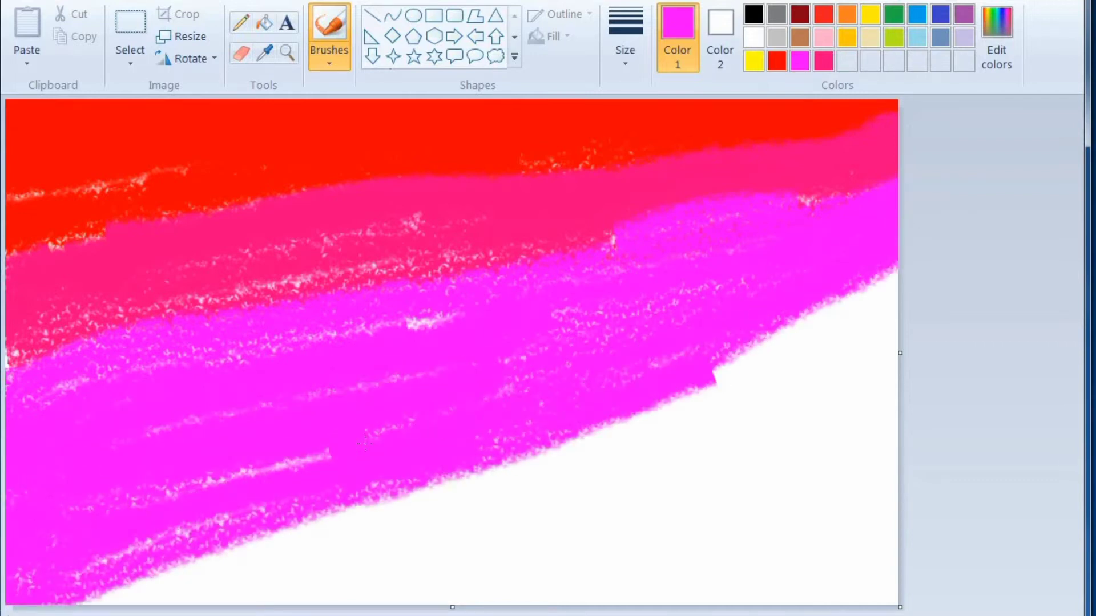
- Mix a lighter pink with luminosity 160 and paint it over the white lower area and the gaps in the magenta
click(1008, 38)
drag(780, 324, 782, 238)
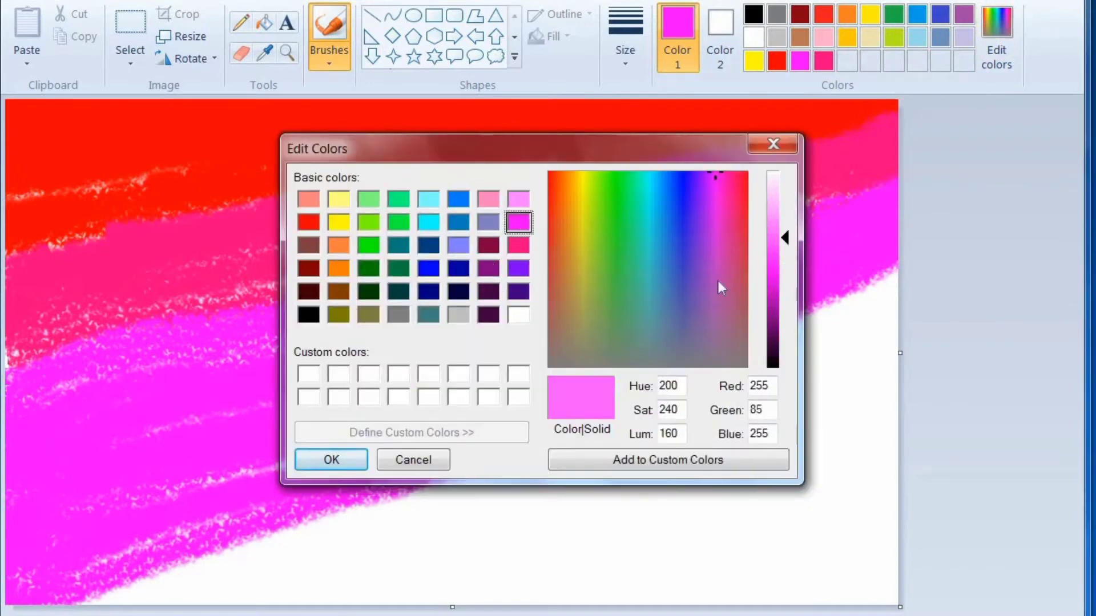
click(331, 459)
mouse_move(228, 556)
mouse_down()
mouse_move(403, 519)
mouse_move(550, 465)
mouse_up()
mouse_move(324, 524)
mouse_down()
mouse_move(722, 431)
mouse_move(717, 392)
mouse_move(888, 286)
mouse_move(796, 358)
mouse_move(821, 368)
mouse_move(951, 307)
mouse_move(880, 399)
mouse_move(808, 441)
mouse_move(694, 458)
mouse_move(796, 417)
mouse_move(626, 552)
mouse_move(582, 486)
mouse_move(671, 515)
mouse_move(712, 579)
mouse_move(762, 484)
mouse_move(562, 530)
mouse_move(723, 509)
mouse_up()
drag(403, 293, 468, 321)
- Squash the painting to a vertical size of 6 pixels without maintaining the aspect ratio
click(177, 36)
click(162, 258)
double_click(266, 211)
text(6)
key(Return)
- Stretch the flattened strip vertically back to the original canvas height to blend the colors into a smooth gradient
click(181, 37)
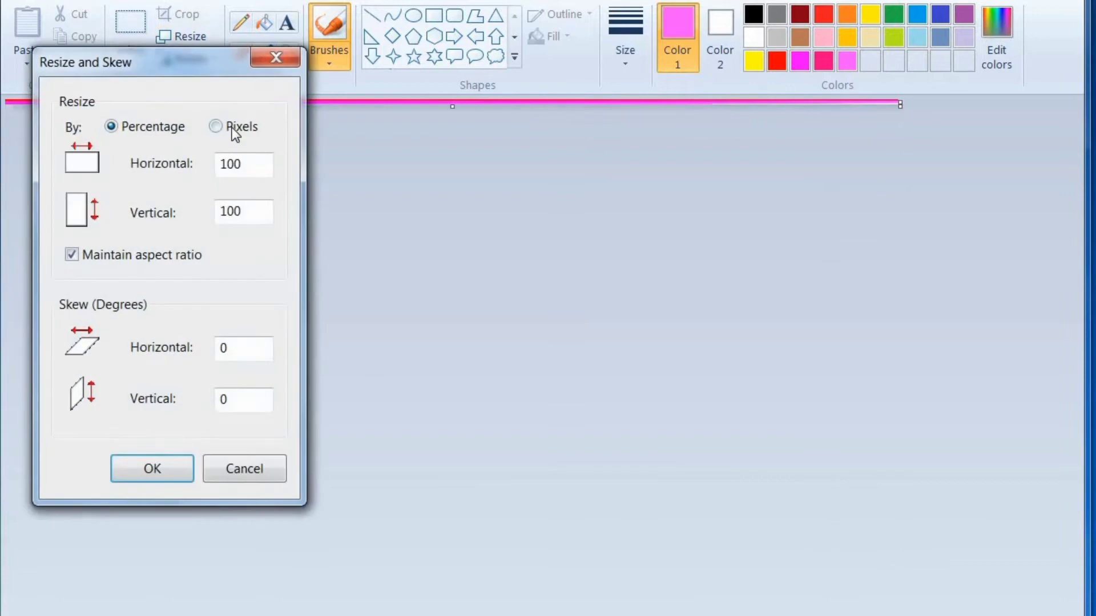
double_click(244, 216)
key(Return)
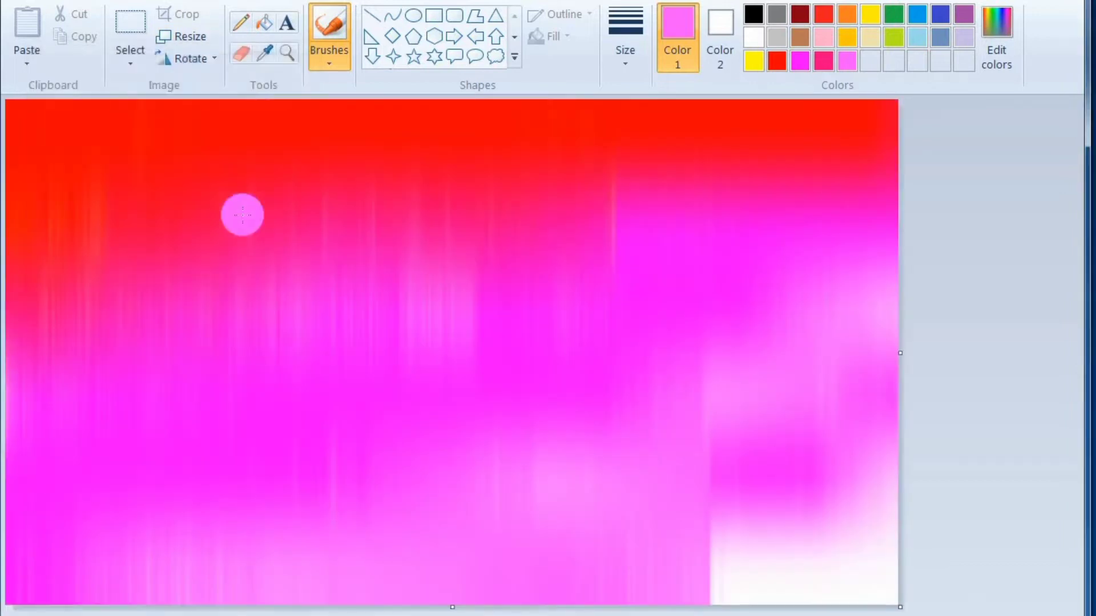
- Set up the ellipse shape with white as Color 1 and a solid fill
click(413, 17)
click(753, 37)
click(551, 36)
click(565, 83)
drag(300, 206, 462, 379)
drag(408, 317, 427, 324)
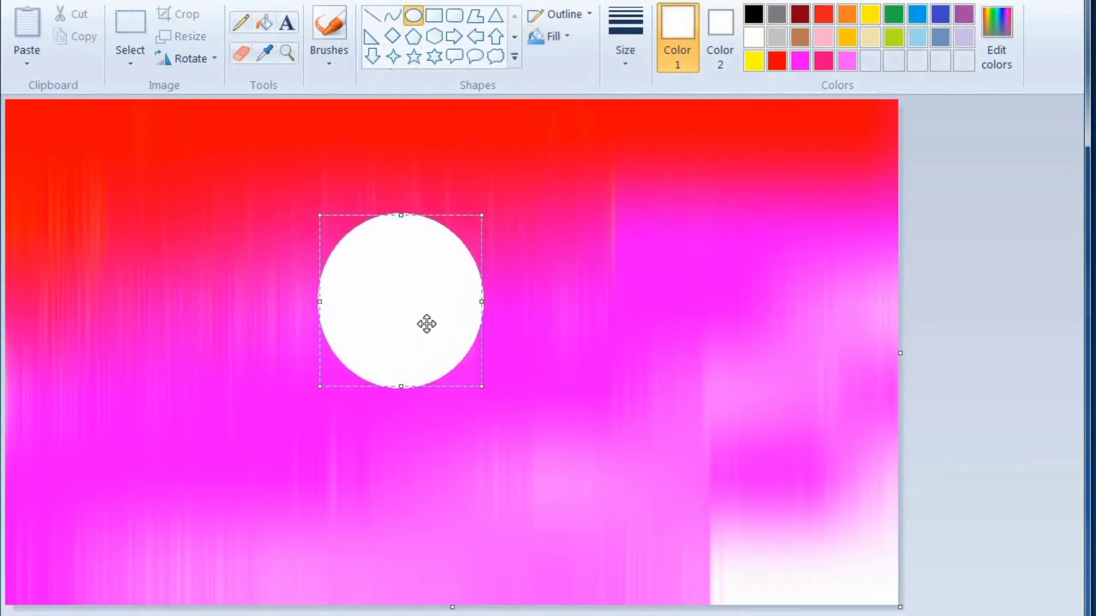
key(ctrl+z)
- Flip the whole picture vertically so the red area lies along the bottom
click(130, 62)
click(180, 60)
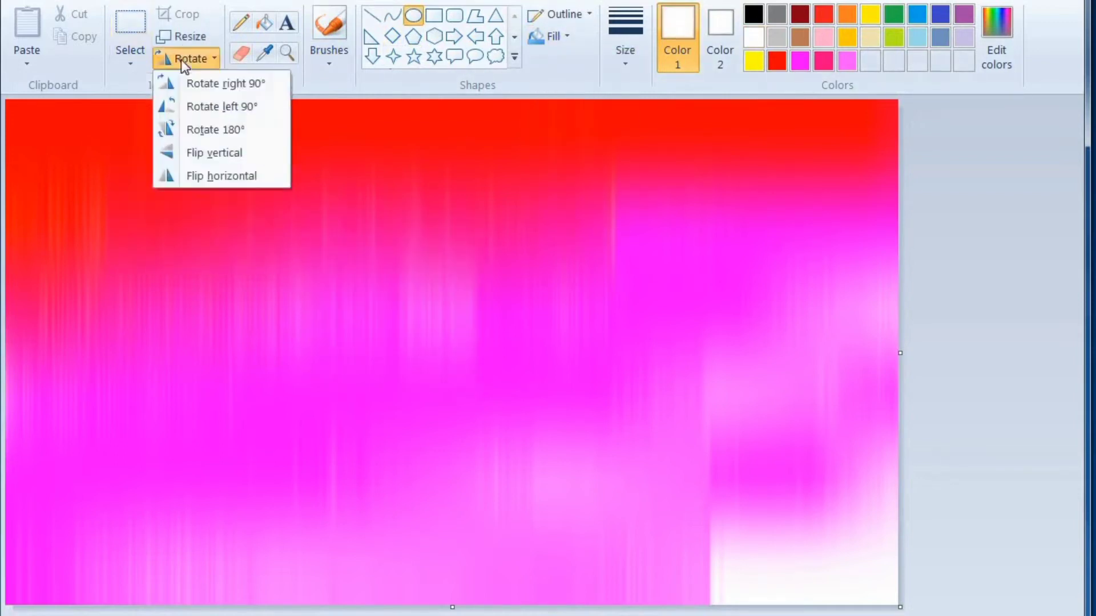
click(215, 145)
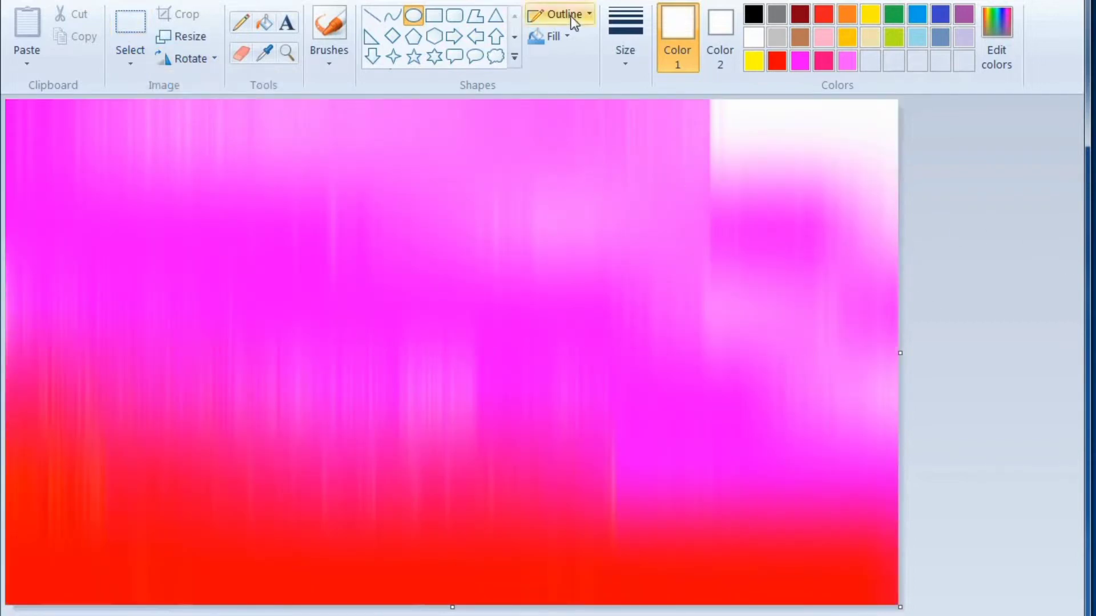
- Draw a large solid white circle as the moon, then resize and position it in the picture's upper-right area
drag(687, 108, 923, 338)
drag(832, 238, 799, 238)
drag(890, 337, 860, 306)
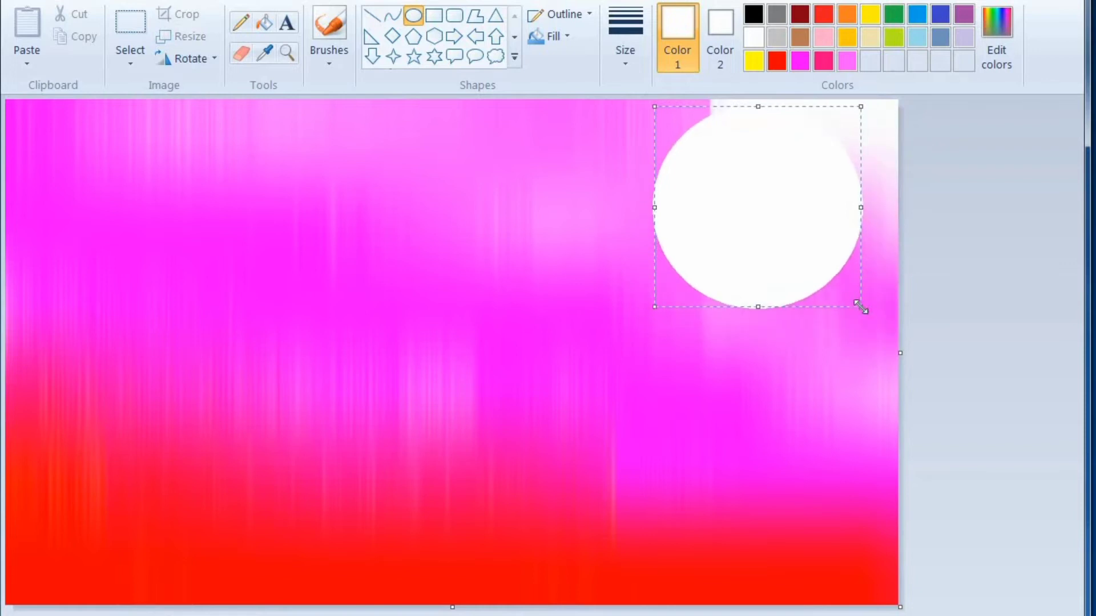
drag(783, 230, 755, 220)
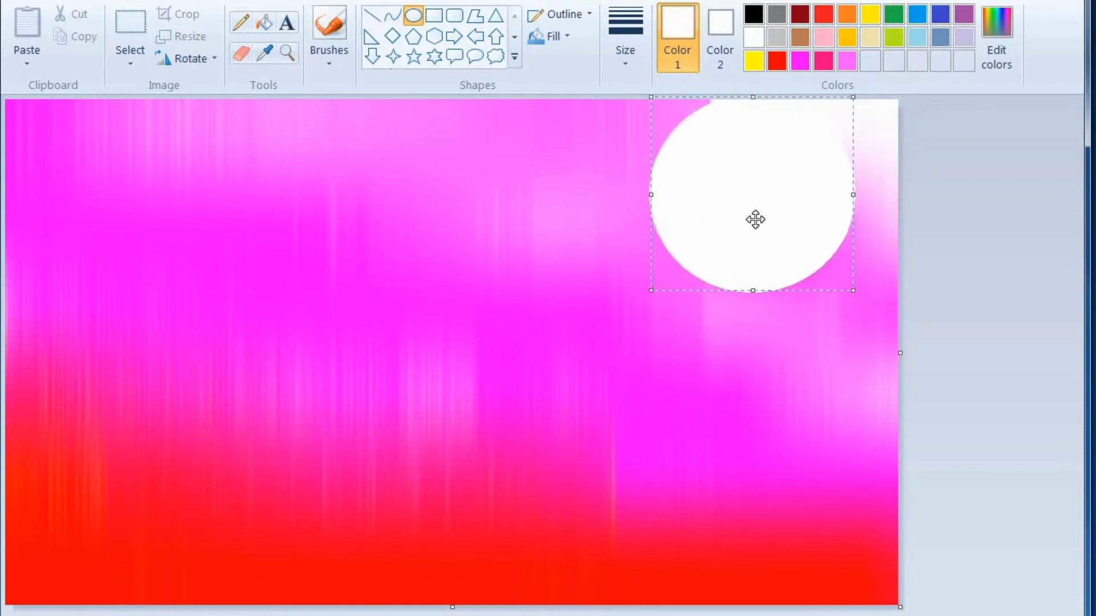
click(984, 186)
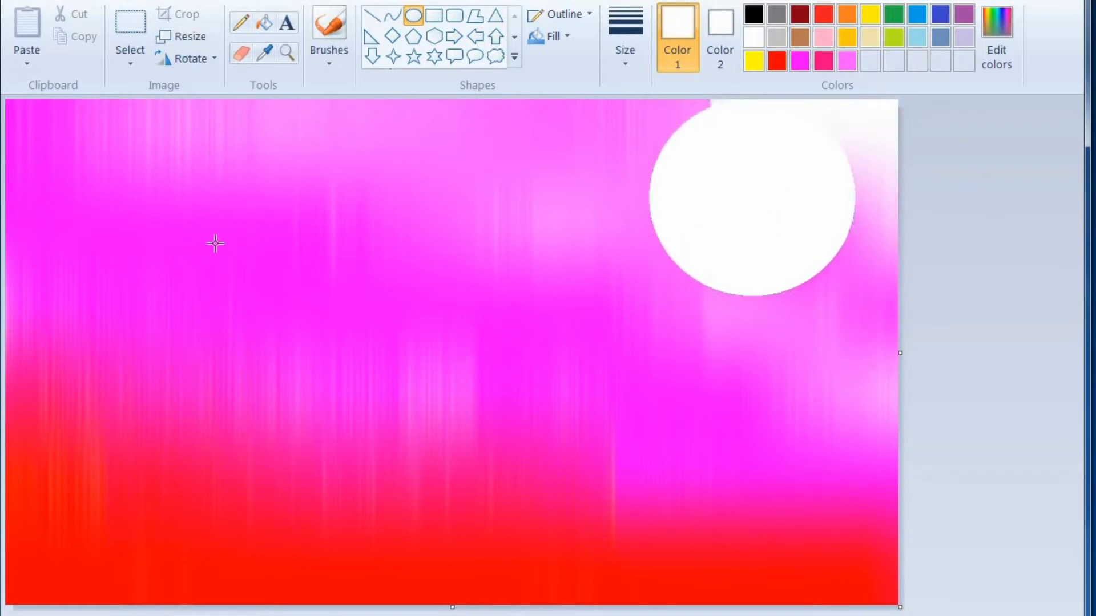
- Paint a black, bumpy ground silhouette along the bottom edge using the crayon brush at a larger size
click(330, 52)
click(326, 146)
click(754, 14)
click(626, 55)
click(621, 110)
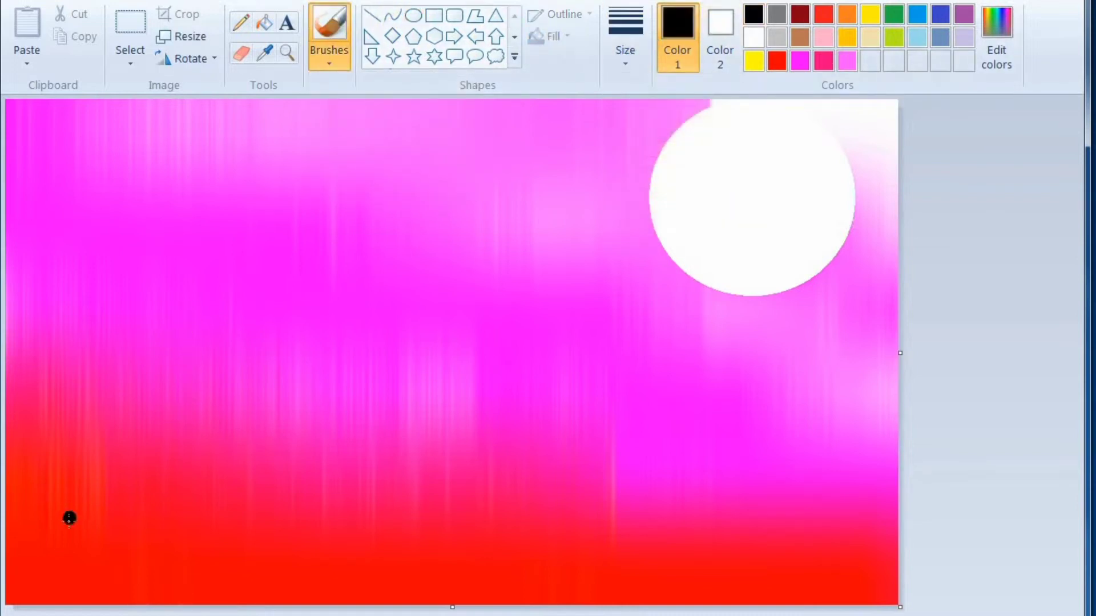
click(626, 54)
click(647, 221)
click(330, 52)
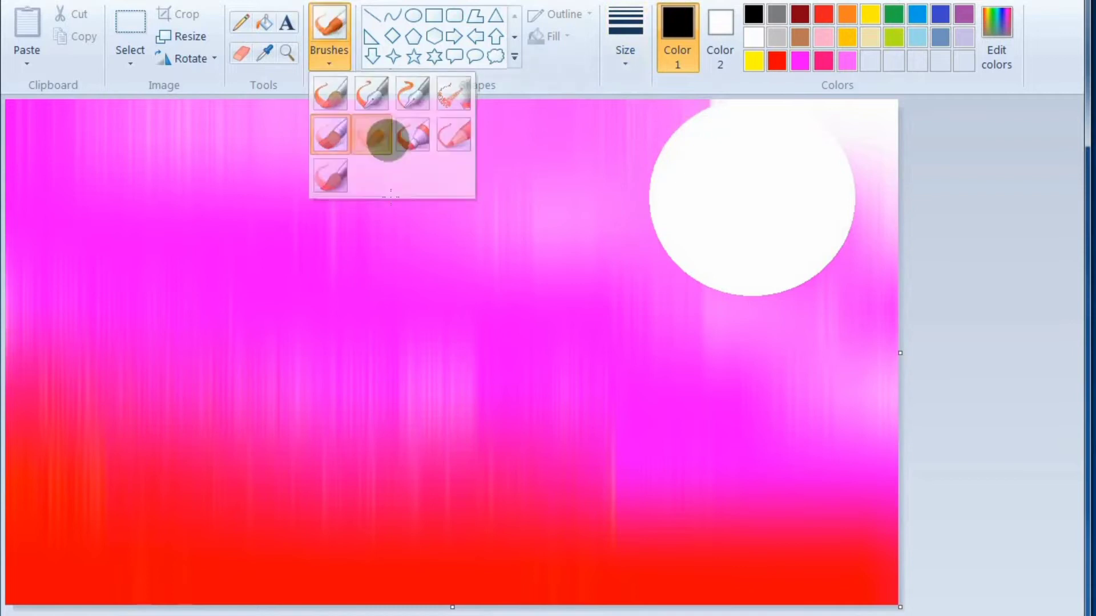
click(387, 140)
mouse_move(22, 570)
mouse_down()
mouse_move(33, 598)
mouse_move(47, 588)
mouse_move(85, 601)
mouse_move(557, 601)
mouse_move(590, 610)
mouse_move(871, 594)
mouse_move(482, 592)
mouse_move(516, 602)
mouse_move(520, 556)
mouse_move(580, 592)
mouse_move(655, 602)
mouse_move(398, 569)
mouse_move(306, 582)
mouse_move(229, 576)
mouse_move(363, 590)
mouse_move(305, 550)
mouse_move(214, 575)
mouse_move(102, 582)
mouse_move(42, 565)
mouse_move(8, 510)
mouse_move(31, 548)
mouse_move(20, 522)
mouse_move(40, 516)
mouse_move(101, 571)
mouse_move(162, 586)
mouse_move(263, 566)
mouse_move(351, 566)
mouse_move(402, 587)
mouse_move(482, 571)
mouse_move(734, 603)
mouse_move(889, 602)
mouse_up()
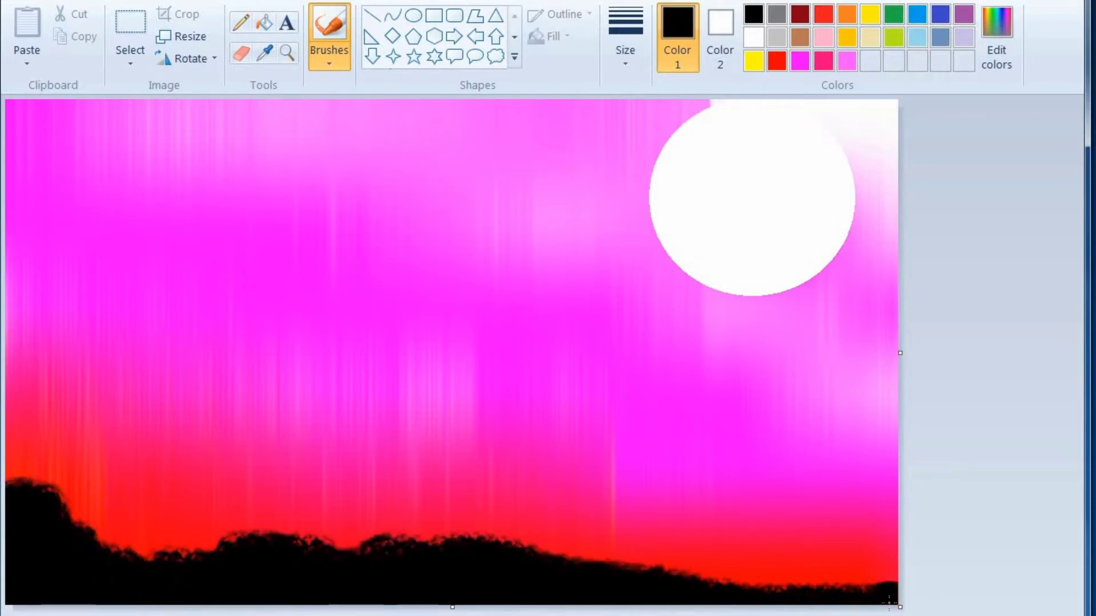
- Paint a tall, slightly curved black tree trunk with a flared base, rising from the left part of the ground
click(334, 59)
click(330, 90)
click(626, 57)
click(635, 125)
mouse_move(291, 153)
mouse_down()
mouse_move(257, 280)
mouse_move(234, 511)
mouse_move(214, 545)
mouse_up()
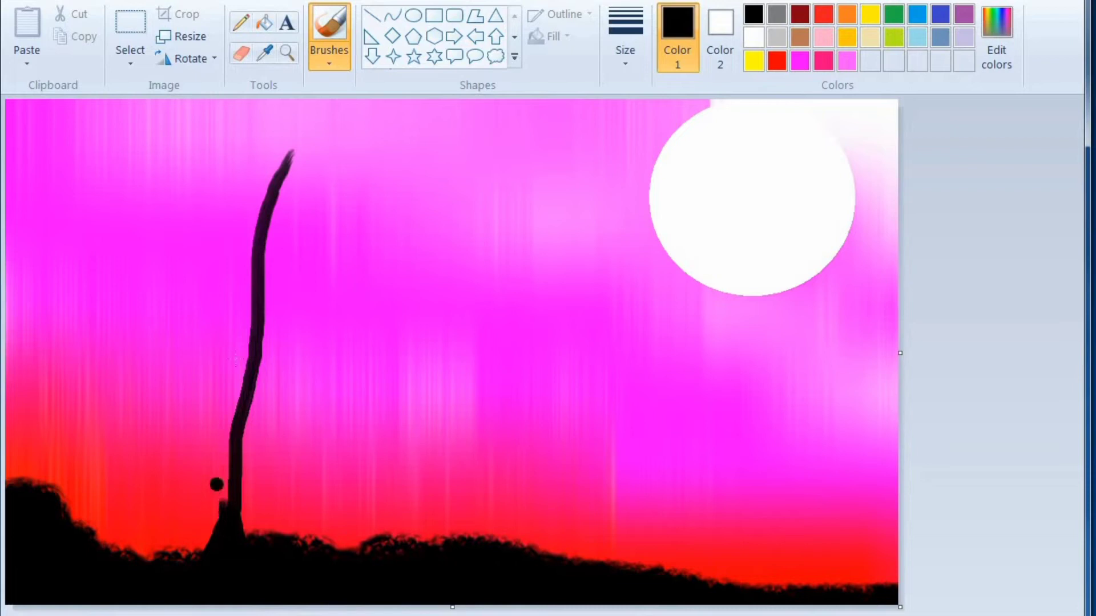
- Extend the trunk's tip to the upper right with a thinner brush and thicken the trunk's left side down to the base
click(625, 40)
click(673, 94)
mouse_move(352, 113)
mouse_down()
mouse_move(283, 147)
mouse_move(274, 191)
mouse_up()
mouse_move(369, 113)
mouse_down()
mouse_move(324, 138)
mouse_move(260, 216)
mouse_move(239, 375)
mouse_move(197, 545)
mouse_move(223, 479)
mouse_move(206, 543)
mouse_up()
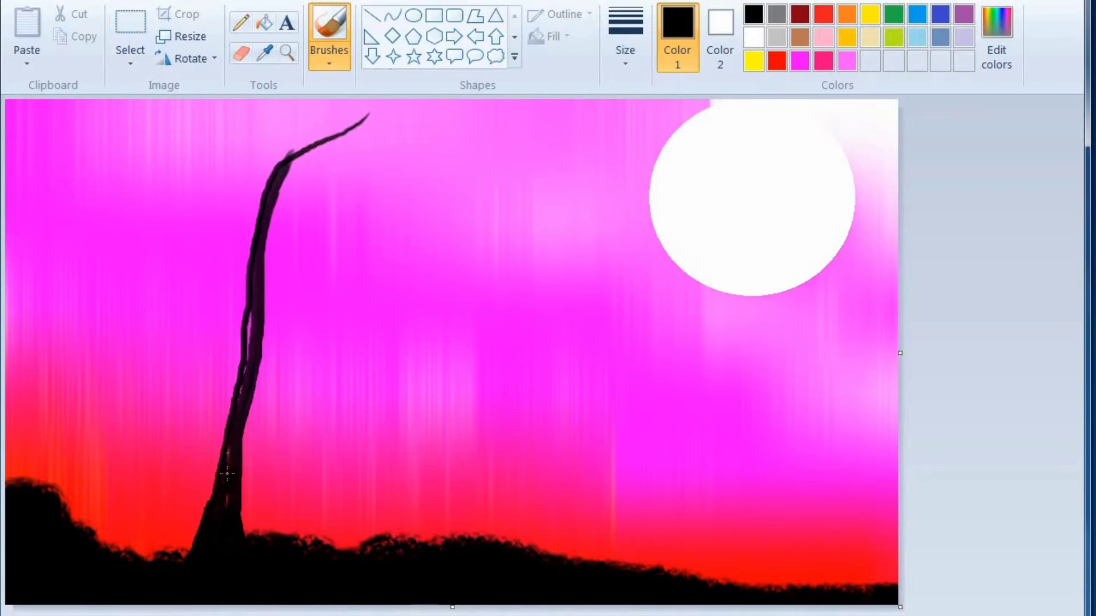
- Paint the tree's main branches: a longer top branch, a long branch from mid-trunk to the right, and an upper-left branch
mouse_move(487, 110)
mouse_down()
mouse_move(373, 117)
mouse_move(285, 162)
mouse_up()
mouse_move(499, 190)
mouse_down()
mouse_move(331, 294)
mouse_move(231, 419)
mouse_up()
drag(270, 330, 323, 302)
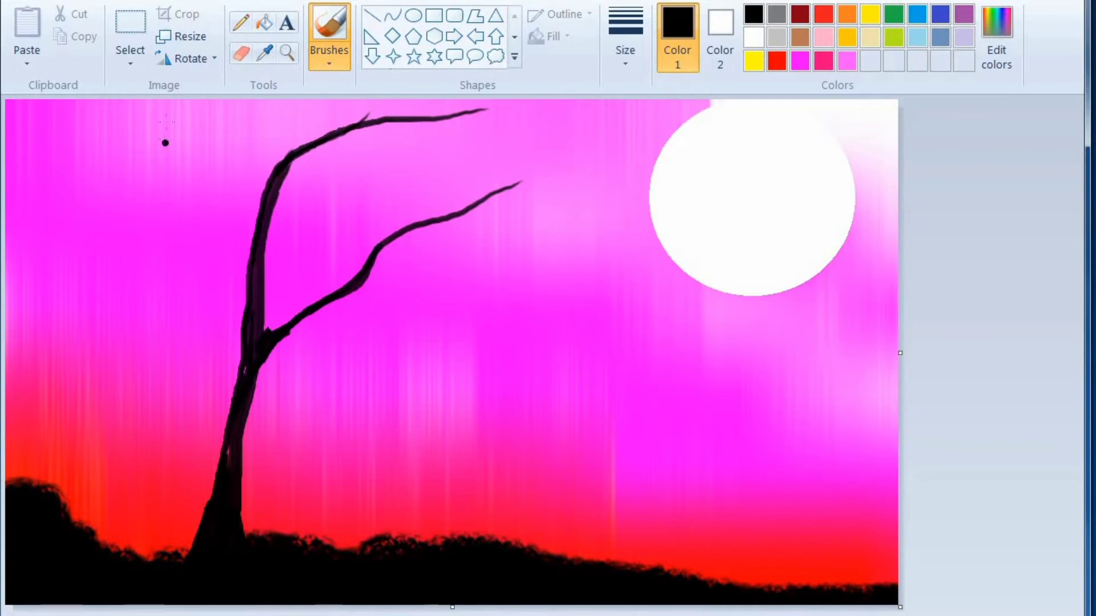
mouse_move(136, 116)
mouse_down()
mouse_move(213, 186)
mouse_move(240, 235)
mouse_up()
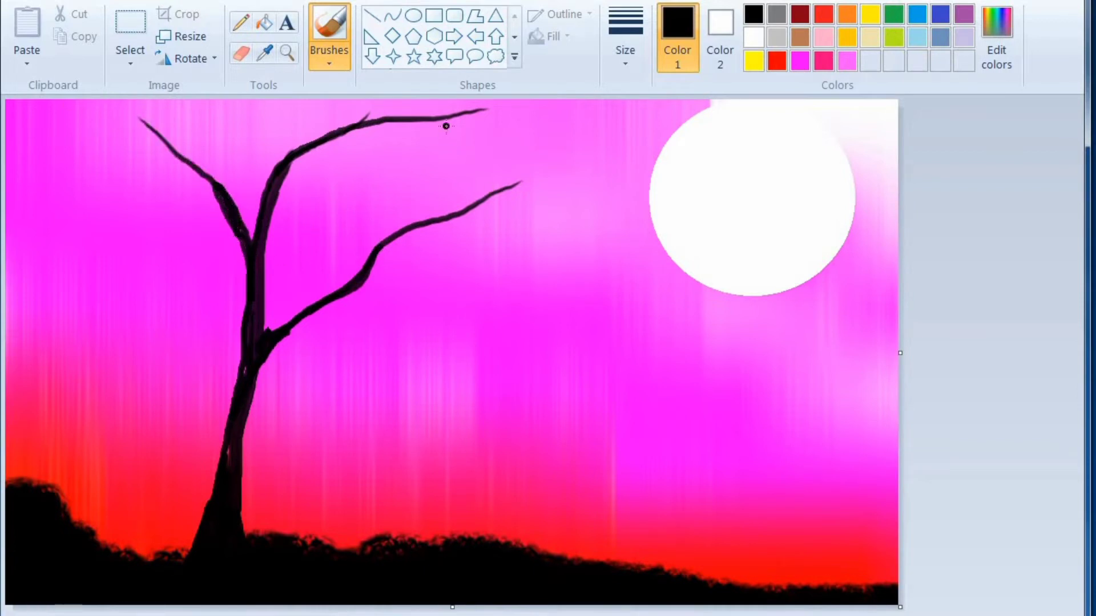
- Add forked side branches to the long right-hand branch and extend its tip toward the moon
drag(446, 126, 387, 243)
drag(485, 264, 352, 285)
mouse_move(598, 142)
mouse_down()
mouse_move(538, 183)
mouse_move(458, 203)
mouse_up()
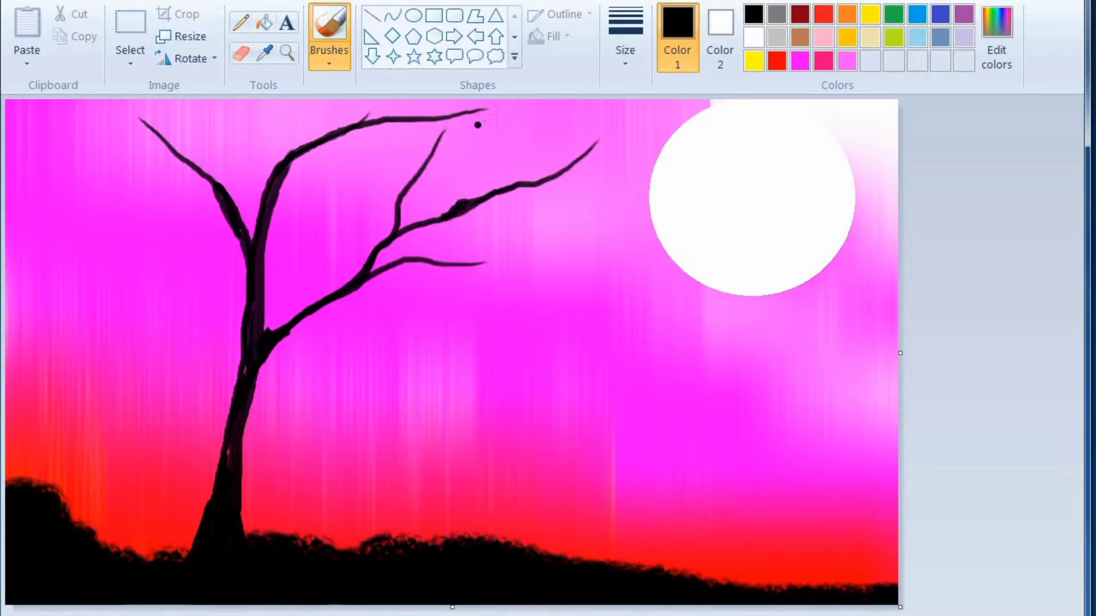
drag(489, 112, 453, 203)
drag(633, 162, 531, 186)
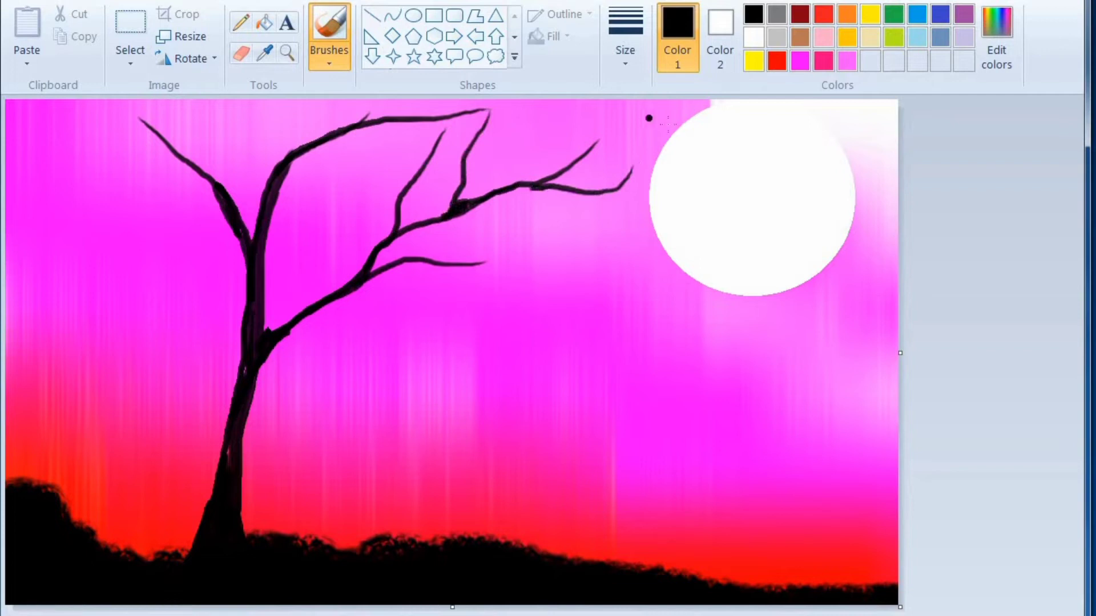
- Paint additional side branches on the tree's upper-left branch, undoing and redrawing the lower one
drag(45, 158, 222, 203)
drag(80, 230, 180, 213)
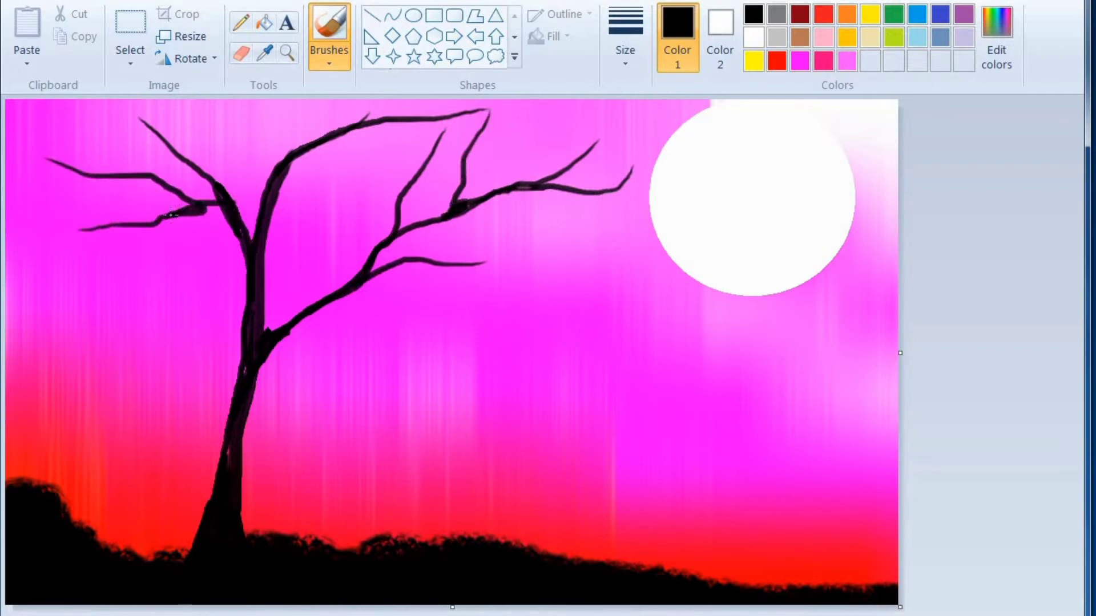
key(ctrl+z)
drag(61, 247, 196, 207)
drag(61, 111, 123, 161)
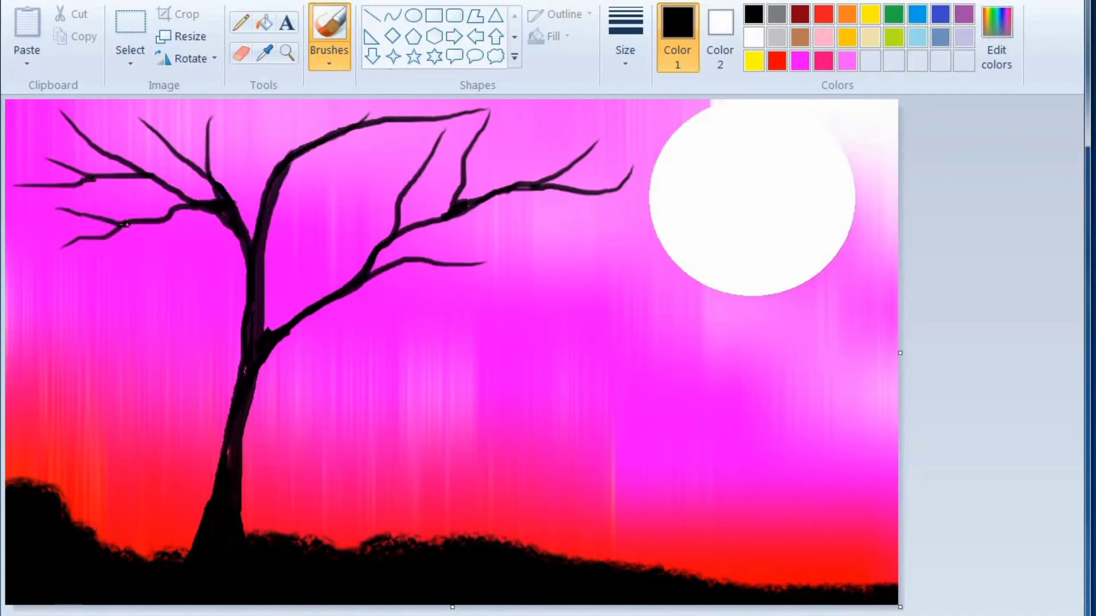
- Add small twigs at the trunk's top and paint a forked branch on the lower left side of the trunk
drag(272, 109, 273, 188)
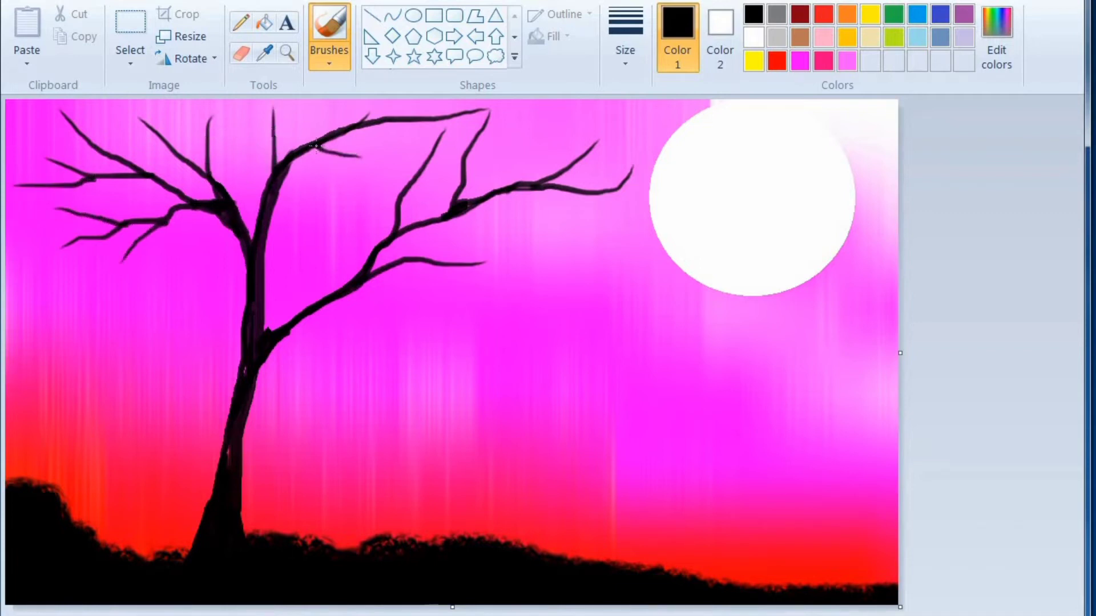
mouse_move(187, 231)
mouse_down()
mouse_move(217, 426)
mouse_move(211, 490)
mouse_move(160, 516)
mouse_up()
drag(165, 287, 209, 351)
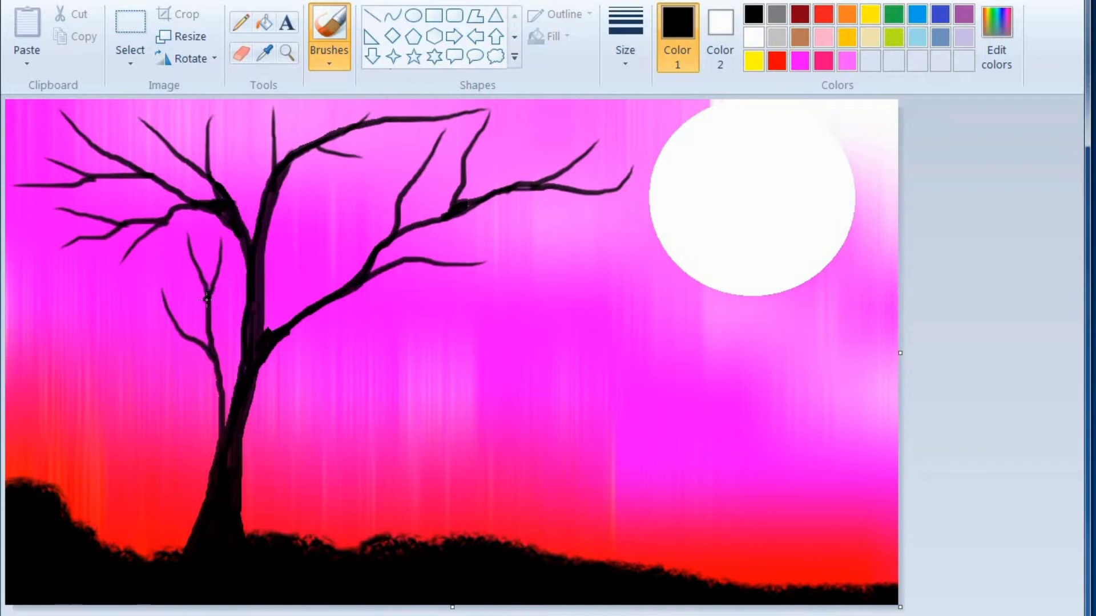
drag(80, 341, 166, 338)
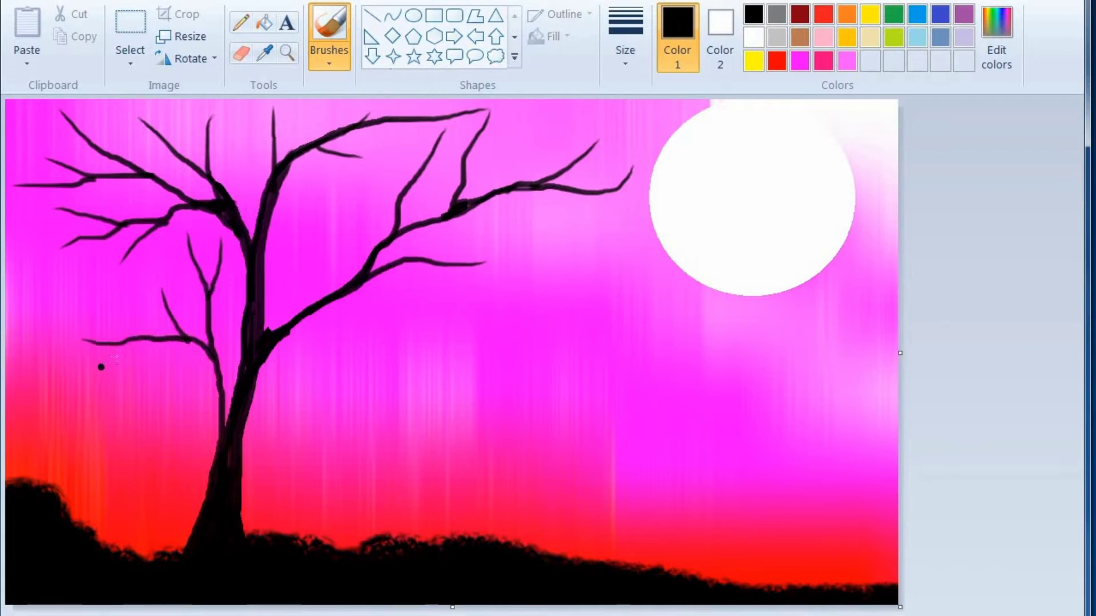
- Add more twigs along the right-hand branches and fill in the branch joint on the trunk
drag(518, 228, 435, 249)
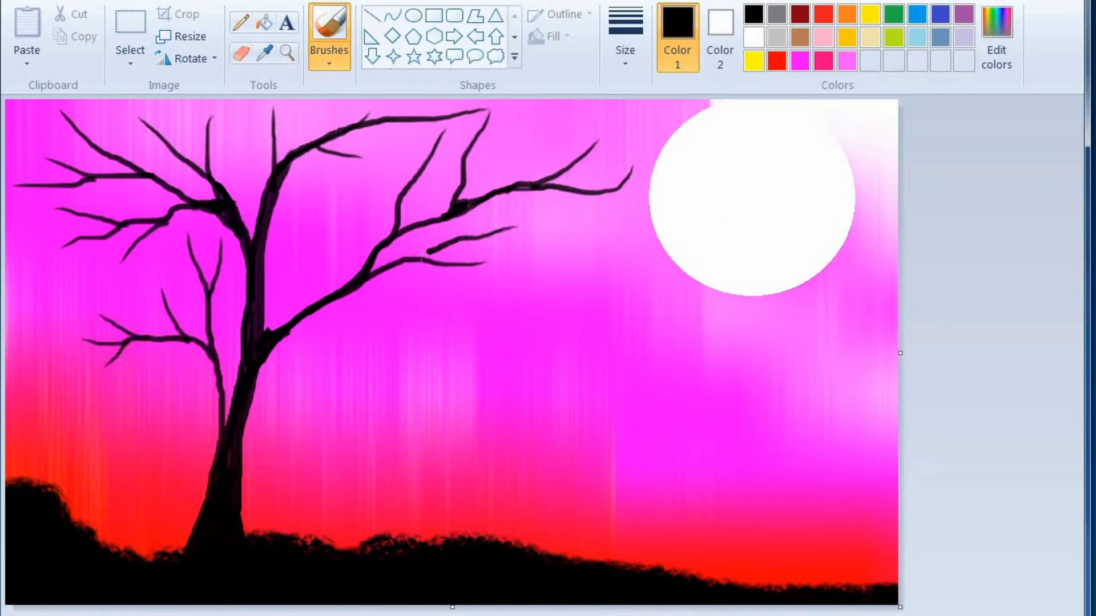
drag(402, 111, 396, 173)
drag(323, 242, 297, 311)
mouse_move(409, 321)
mouse_down()
mouse_move(326, 306)
mouse_move(261, 372)
mouse_up()
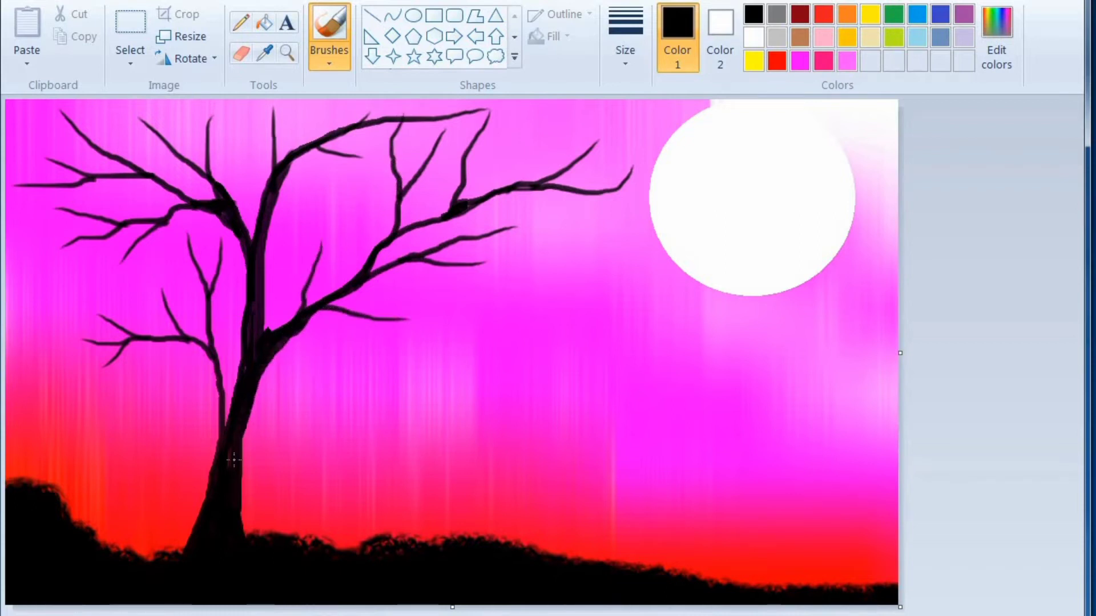
drag(425, 310, 358, 312)
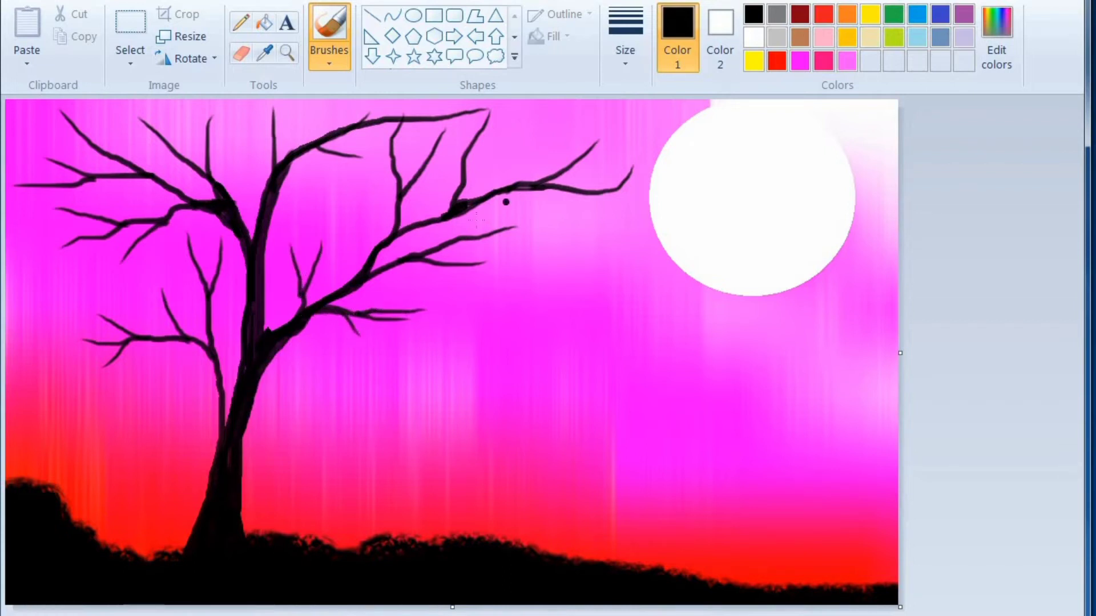
drag(493, 214, 436, 239)
drag(631, 132, 574, 191)
mouse_move(550, 130)
mouse_down()
mouse_move(560, 172)
mouse_move(472, 176)
mouse_move(460, 191)
mouse_up()
- Widen the canvas with a blank strip beside the moon and paint a cluster of round red brush dots in it
drag(900, 353, 1031, 373)
click(797, 22)
click(776, 60)
click(329, 60)
click(332, 94)
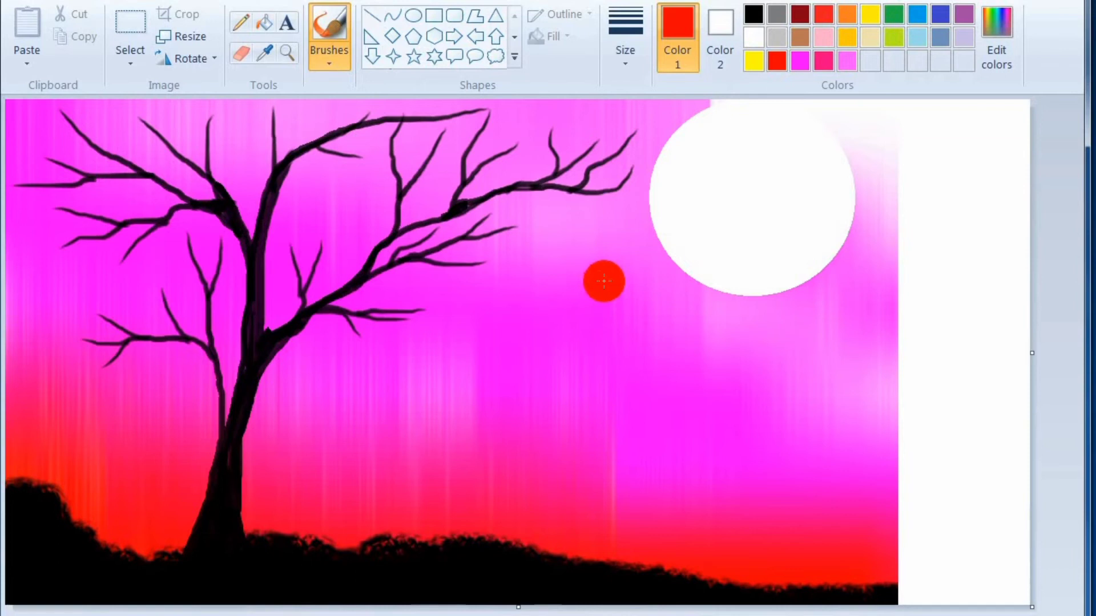
click(958, 311)
click(958, 280)
click(981, 299)
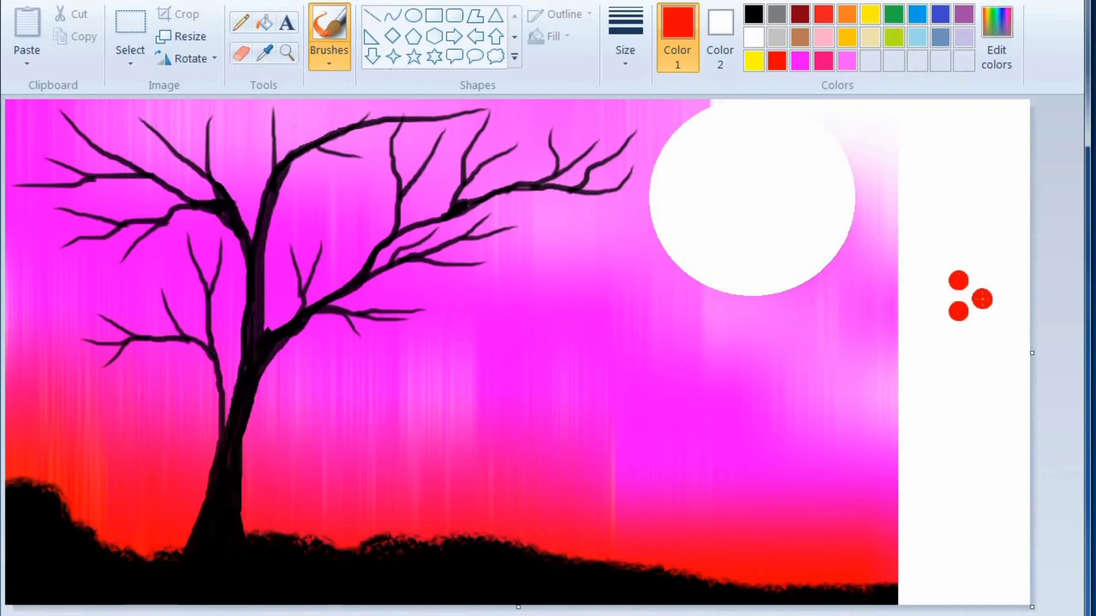
click(967, 295)
click(947, 296)
click(977, 313)
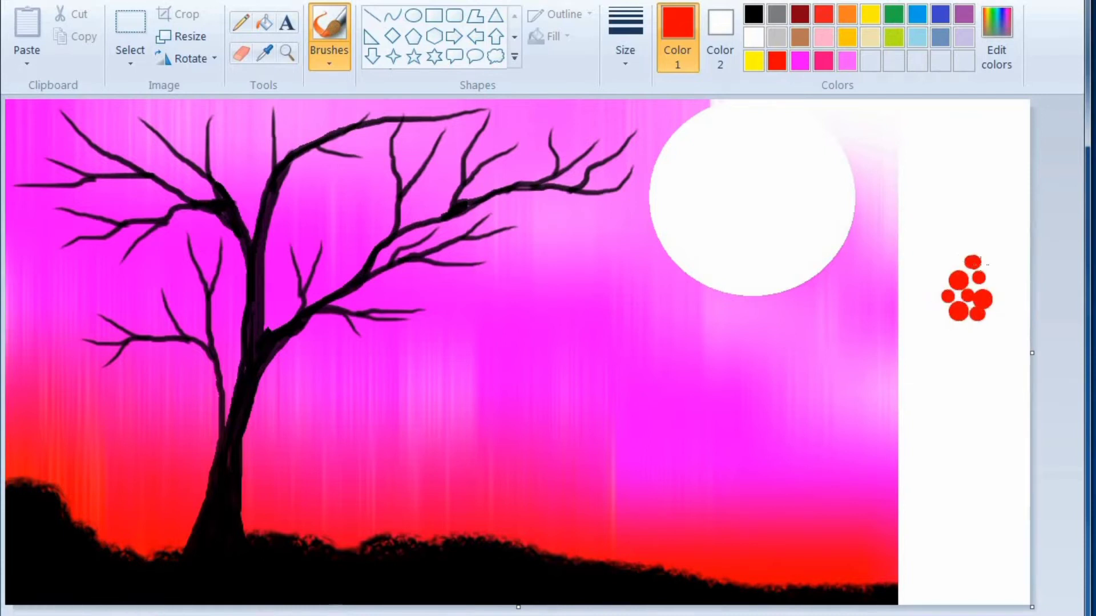
click(995, 280)
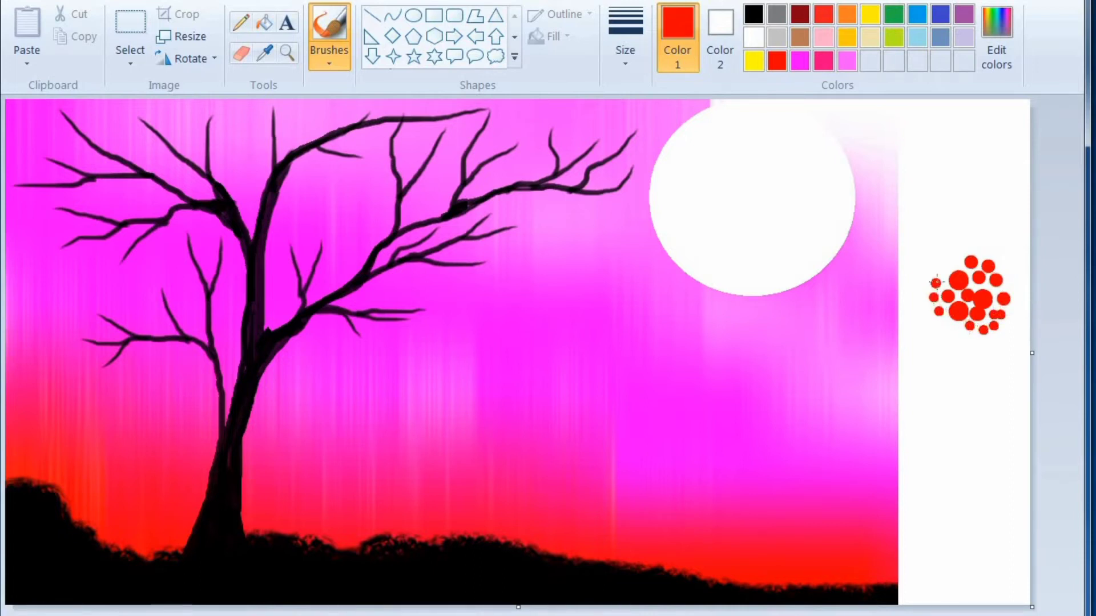
- Surround the red dot cluster with progressively smaller red dots and tiny specks
click(626, 51)
click(644, 105)
click(952, 263)
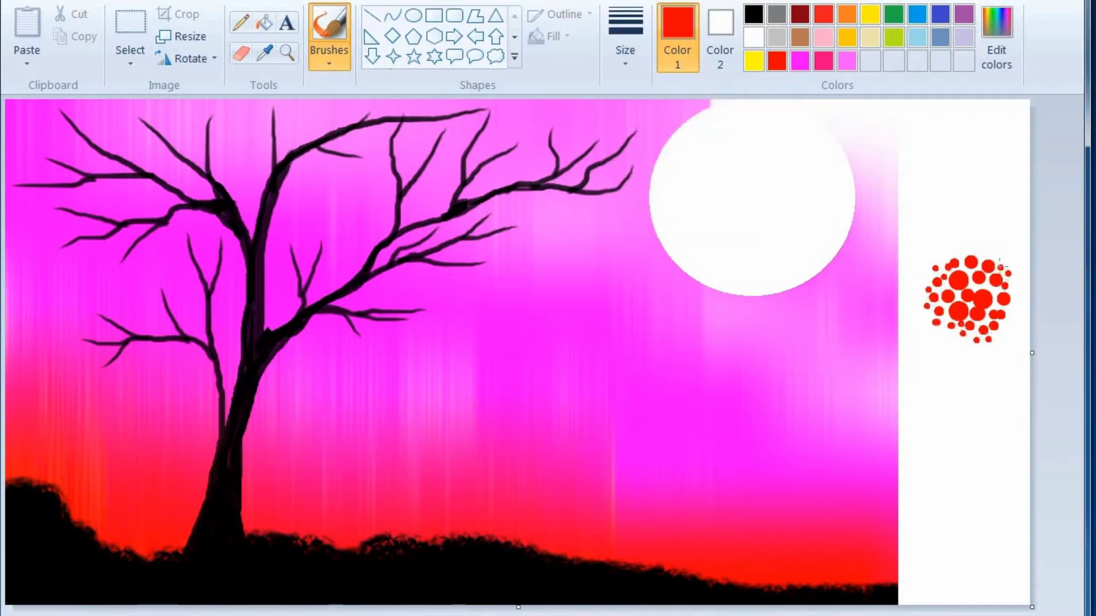
click(626, 52)
click(643, 105)
click(936, 221)
- Copy the red dot cluster with transparent selection and paste it over the tree's upper-left branch
click(131, 62)
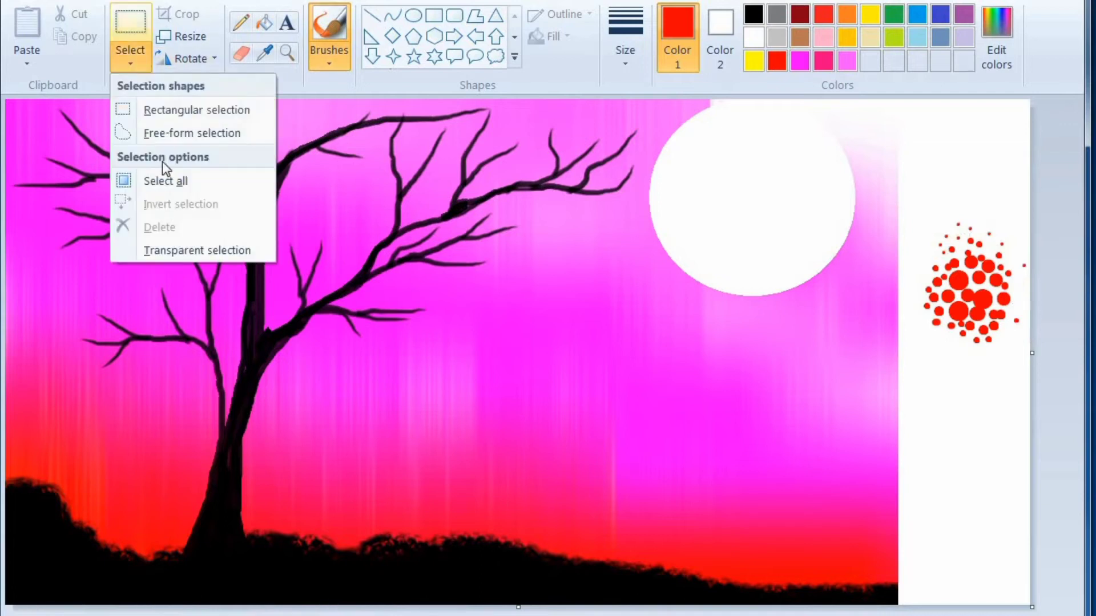
click(160, 181)
drag(1031, 370, 1030, 371)
click(131, 63)
click(153, 248)
right_click(966, 260)
click(878, 296)
right_click(648, 226)
click(697, 284)
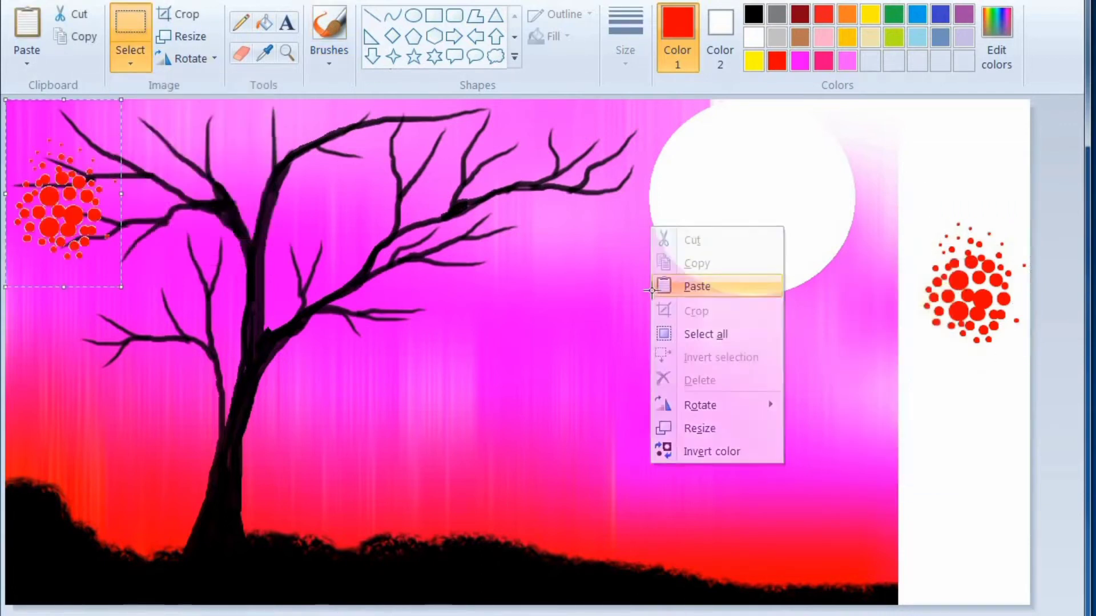
- Trim the blank strip off the canvas and paste two more clusters on the lower-left and lower-right branches
drag(1032, 350, 898, 347)
right_click(481, 285)
click(514, 342)
drag(12, 188, 115, 293)
right_click(268, 283)
click(276, 347)
drag(176, 215, 438, 294)
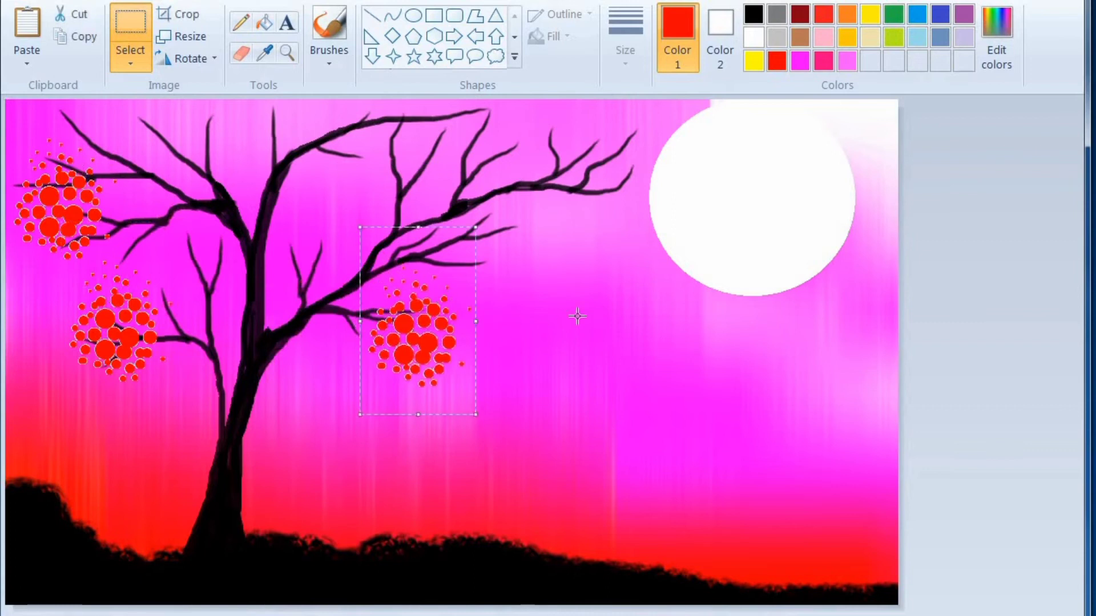
- Paste clusters on the right-hand branches, flattening one and placing it at the branch tip beside the moon
key(ctrl+v)
drag(57, 184, 471, 235)
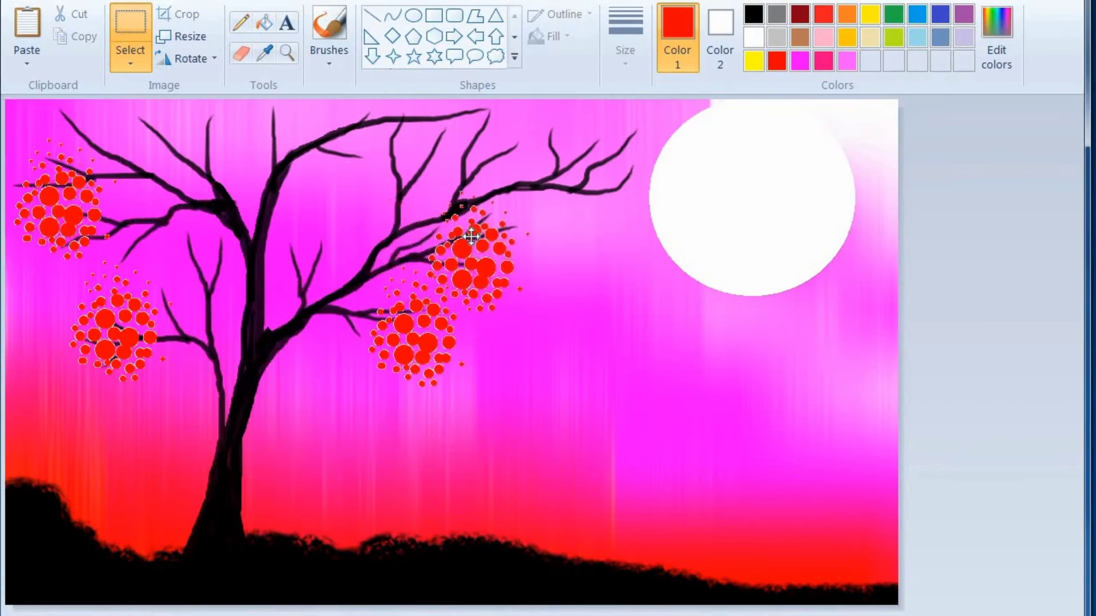
drag(415, 149, 407, 208)
drag(460, 297, 626, 178)
key(ctrl+v)
drag(57, 184, 479, 270)
- Paste flattened red clusters around the trunk's fork and over the middle and lower branches on both sides
key(ctrl+v)
key(ctrl+v)
key(ctrl+v)
key(ctrl+v)
key(ctrl+v)
drag(69, 171, 485, 228)
- Place flattened red clusters on the upper-right branch and the two top-left branches
key(ctrl+v)
drag(69, 171, 421, 131)
key(ctrl+v)
drag(65, 123, 151, 92)
key(ctrl+v)
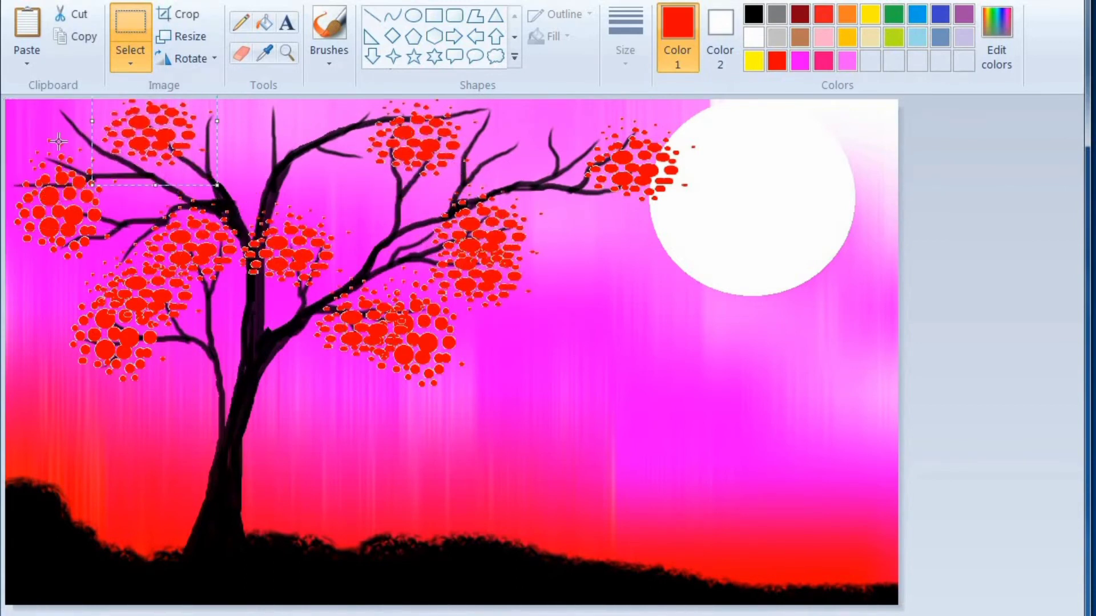
drag(34, 174, 193, 121)
- Fill the top of the crown, from above the trunk to the right-hand branches, with more red clusters
key(ctrl+v)
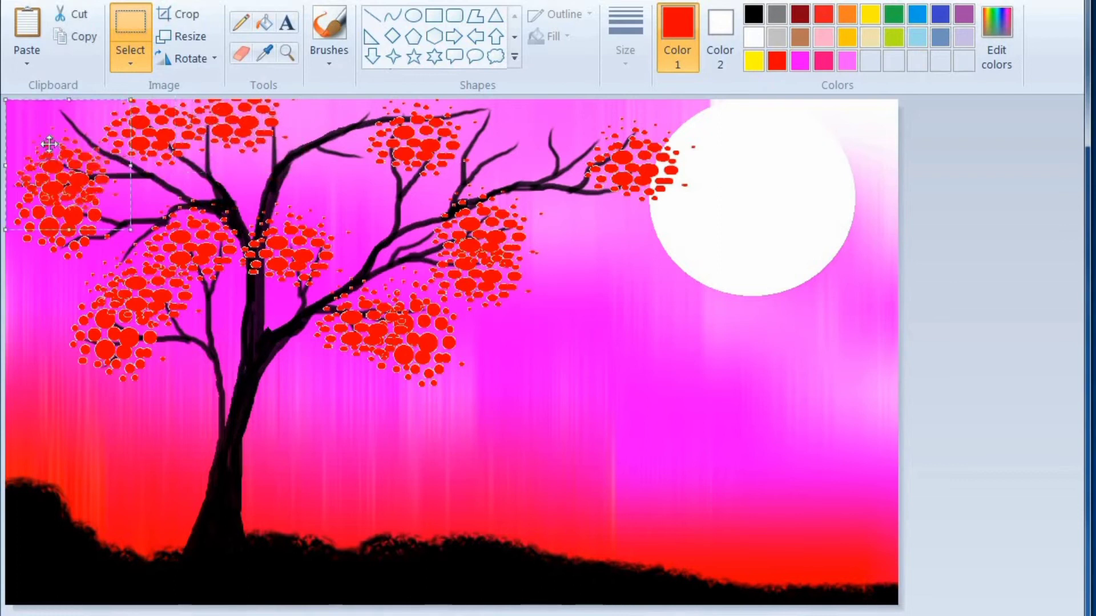
drag(50, 144, 314, 122)
key(ctrl+v)
drag(32, 159, 516, 146)
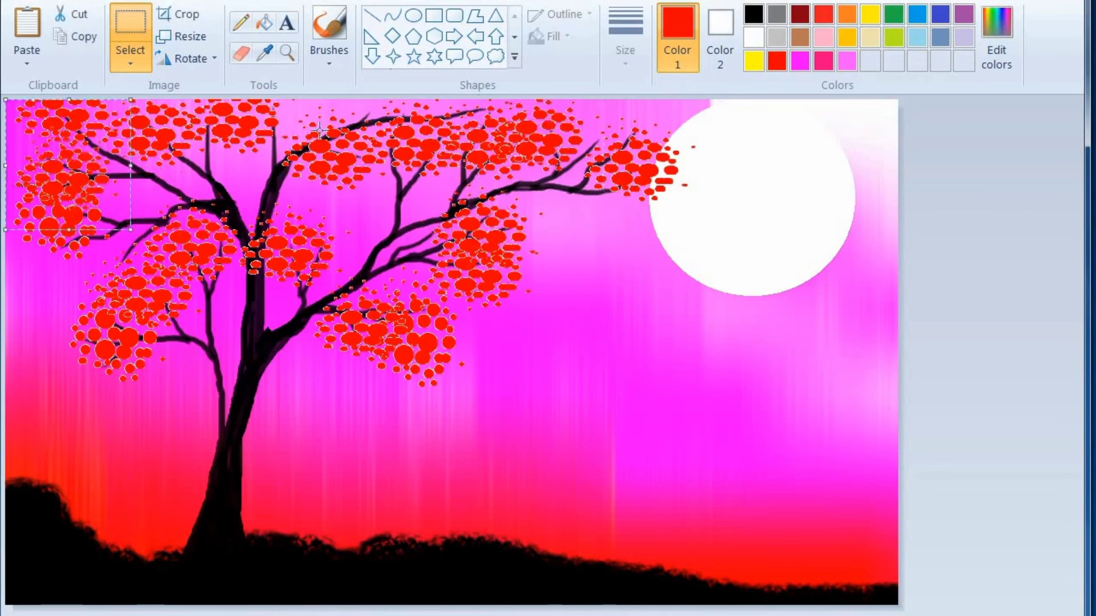
key(ctrl+v)
drag(73, 149, 473, 88)
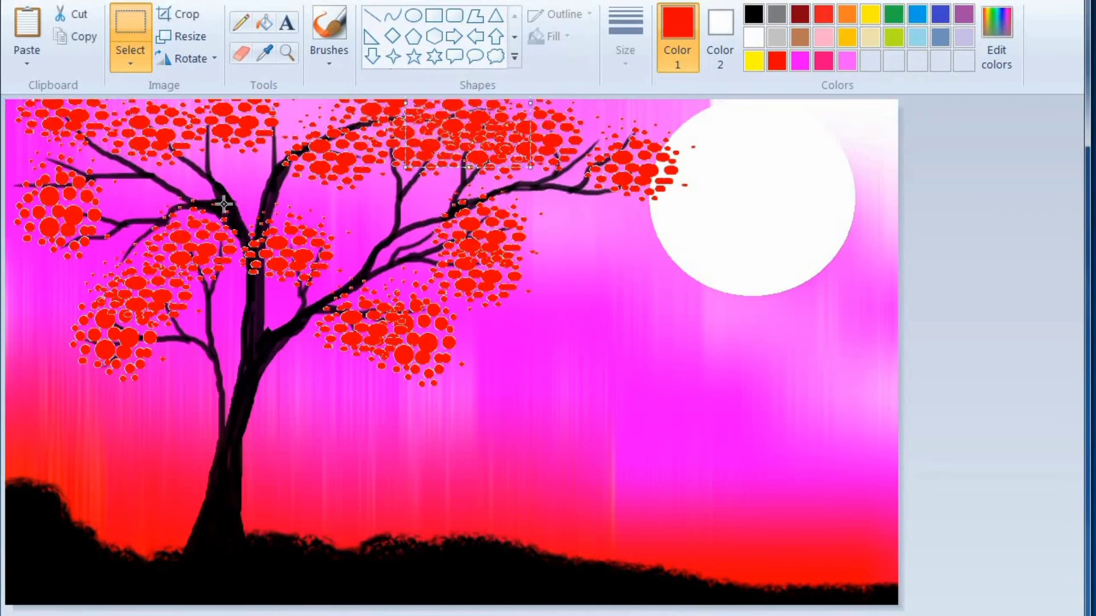
- Add red clusters to the lowest left branch, the gap at the crown's top centre and the left foliage
key(ctrl+v)
drag(93, 177, 182, 369)
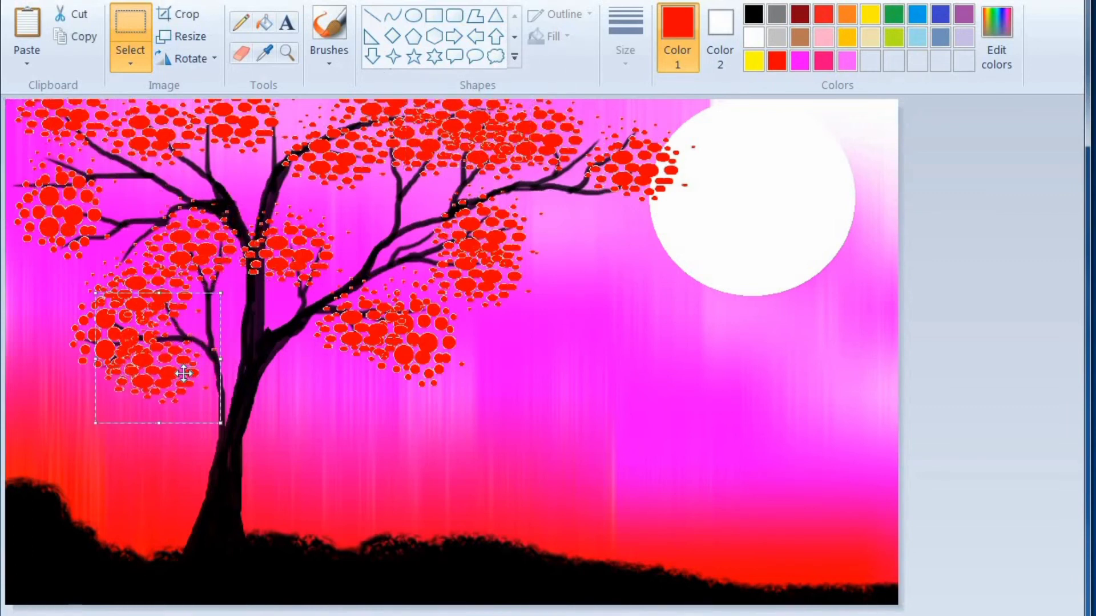
key(ctrl+v)
drag(74, 183, 284, 123)
key(ctrl+v)
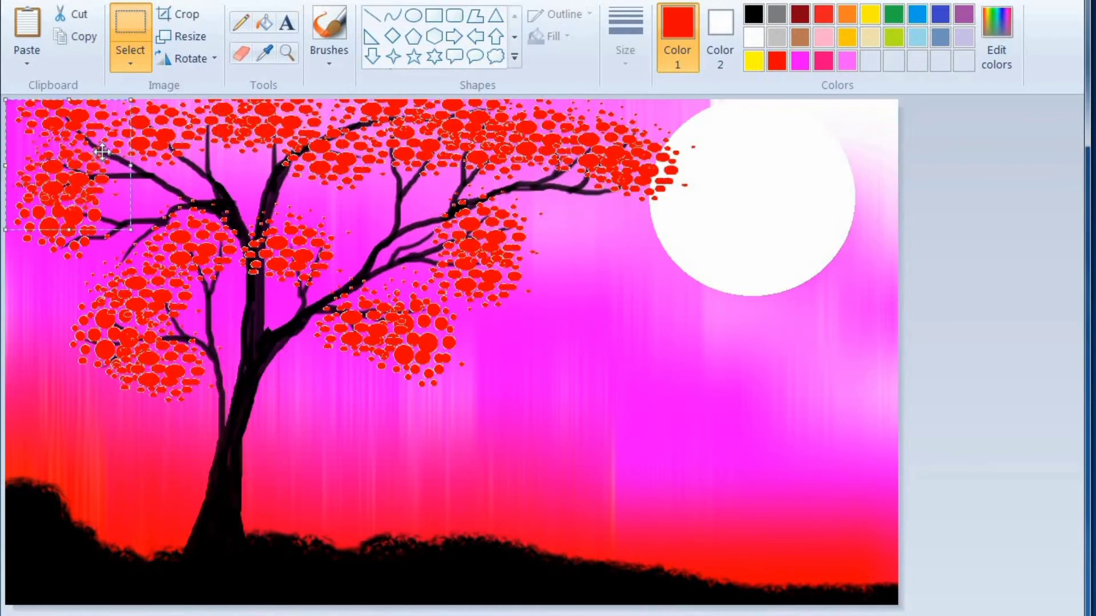
drag(36, 160, 108, 326)
- Thicken the foliage beside the trunk, along the upper-right branches and on the right with more red clusters
key(ctrl+v)
drag(70, 154, 301, 197)
key(ctrl+v)
drag(73, 164, 418, 139)
key(ctrl+v)
key(ctrl+v)
key(ctrl+v)
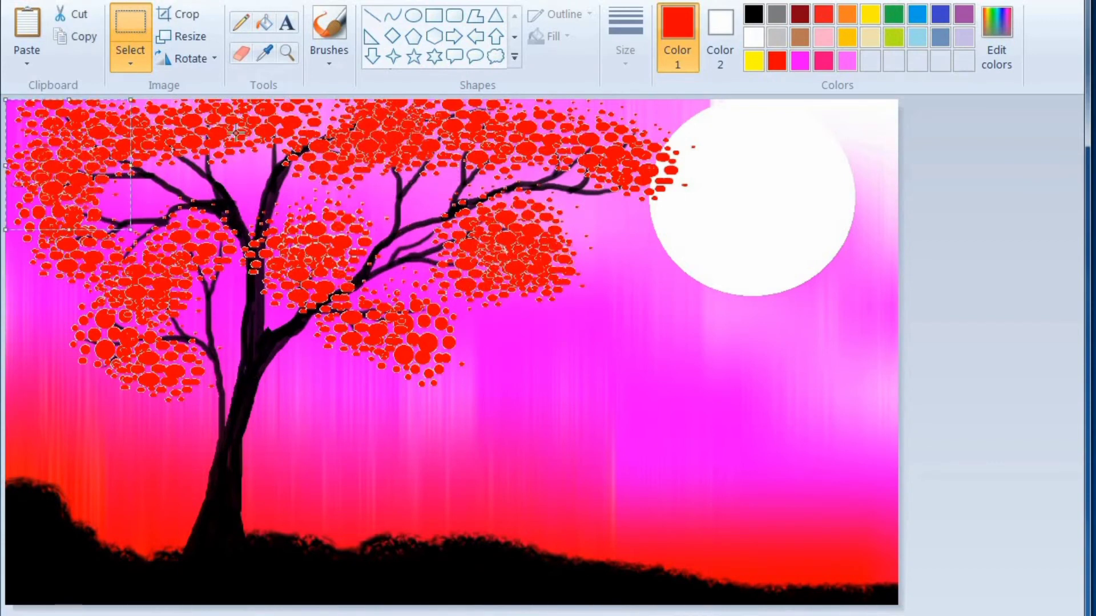
- Add red clusters at the crown's top right, above the top-left branches and on the far-left foliage
drag(102, 128, 607, 76)
key(ctrl+v)
key(ctrl+v)
drag(86, 151, 206, 118)
key(ctrl+v)
drag(87, 150, 47, 234)
- Paste several more clusters to thicken the foliage over the upper-left branches
key(ctrl+v)
key(ctrl+v)
key(ctrl+v)
key(ctrl+v)
key(ctrl+v)
drag(73, 191, 141, 157)
- Fill gaps in the lower-right foliage and above the long right branch with additional red clusters
key(ctrl+v)
drag(85, 152, 415, 258)
key(ctrl+v)
key(ctrl+v)
drag(61, 166, 450, 303)
key(ctrl+v)
drag(80, 171, 595, 152)
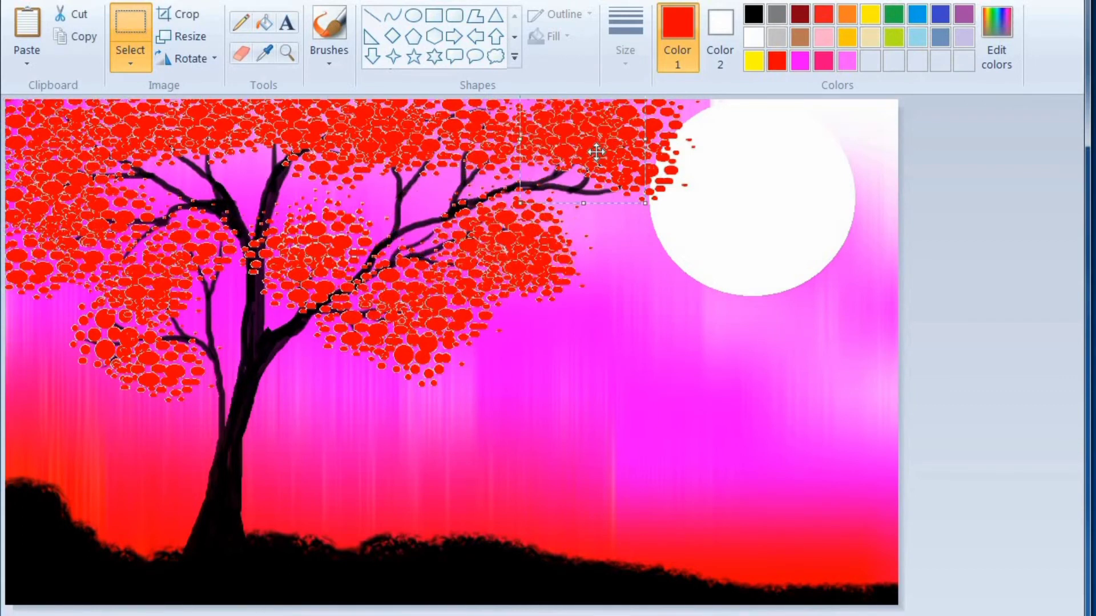
- Paste another cluster, shrink it and place it at the right branch tip overlapping the moon's edge
key(ctrl+v)
drag(78, 175, 558, 421)
drag(486, 352, 489, 350)
drag(518, 409, 714, 141)
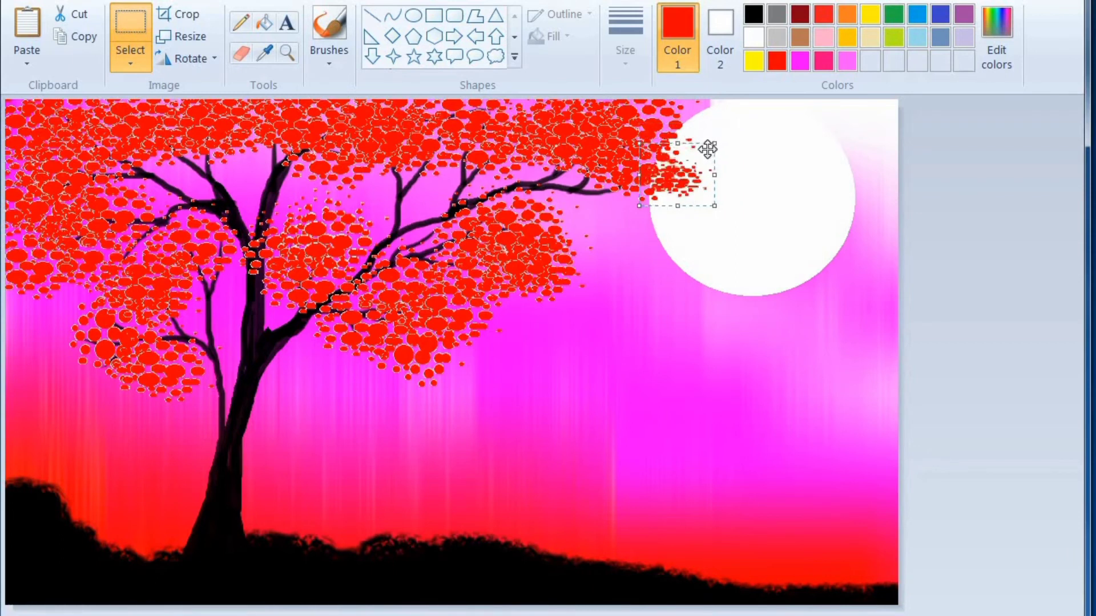
- Place small red clusters along the lower edges of the left, lower-right and right-hand foliage
key(ctrl+v)
drag(62, 126, 54, 281)
key(ctrl+v)
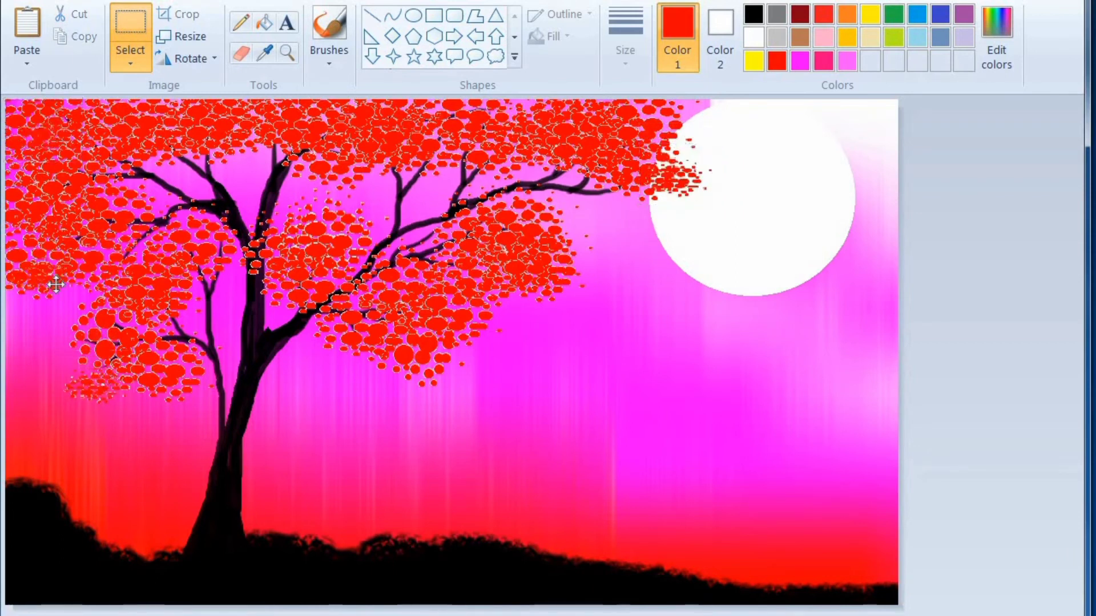
key(ctrl+v)
drag(45, 134, 346, 349)
key(ctrl+v)
drag(45, 134, 529, 283)
- Add small red clusters beside the moon and along the underside of the upper foliage
key(ctrl+v)
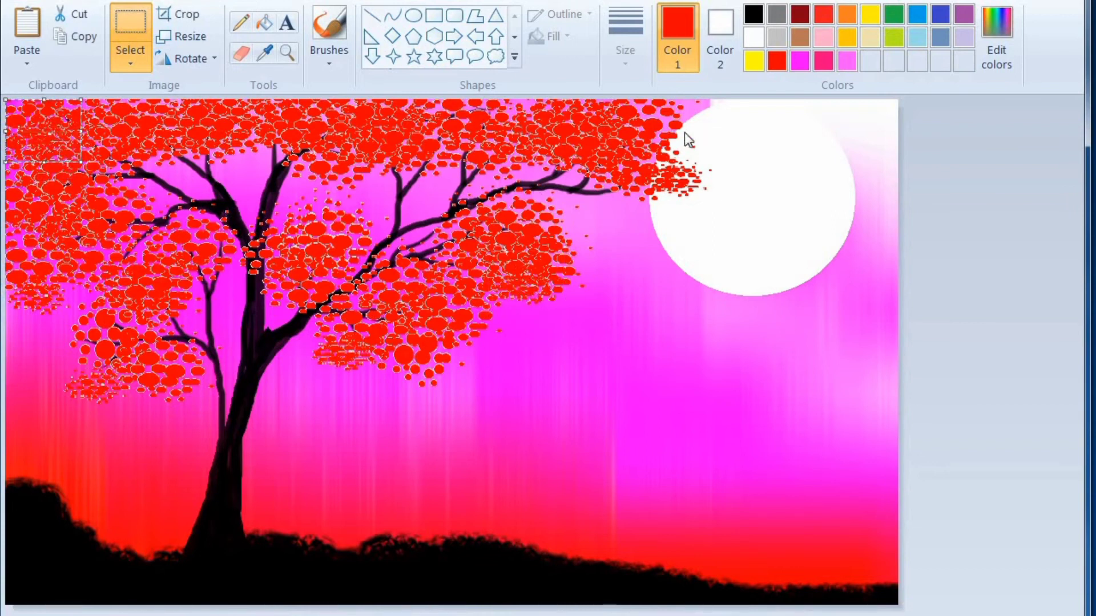
drag(57, 143, 685, 152)
key(ctrl+v)
drag(64, 117, 408, 178)
key(ctrl+v)
key(ctrl+v)
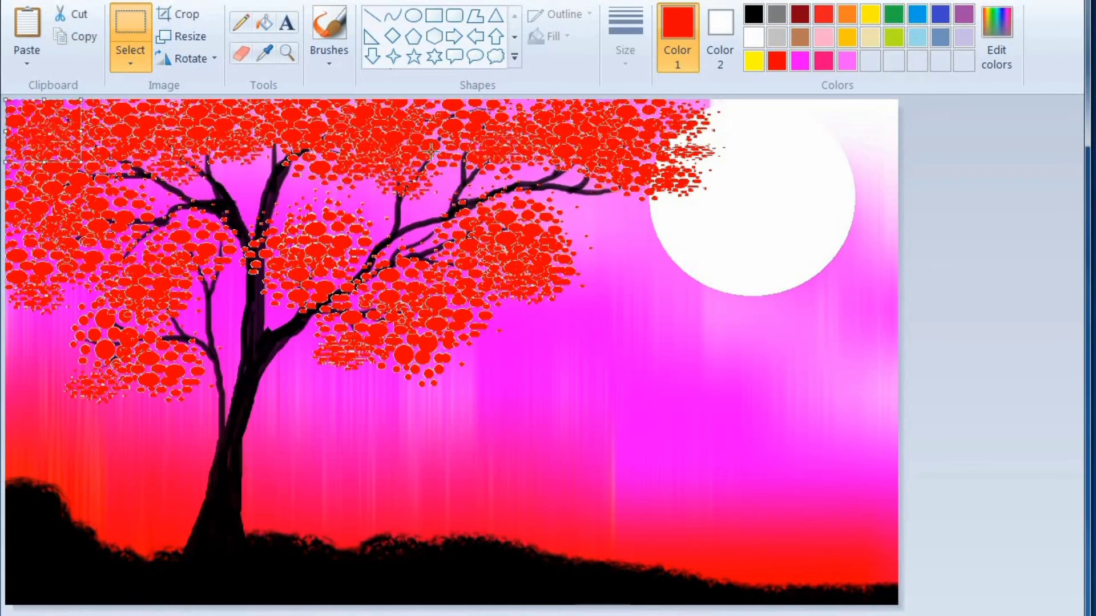
drag(54, 117, 457, 166)
- Extend the foliage over the moon's edge and finish the right-hand foliage's lower edges with small red clusters
key(ctrl+v)
drag(38, 140, 688, 130)
key(ctrl+v)
drag(44, 115, 690, 162)
key(ctrl+v)
drag(45, 137, 407, 365)
key(ctrl+v)
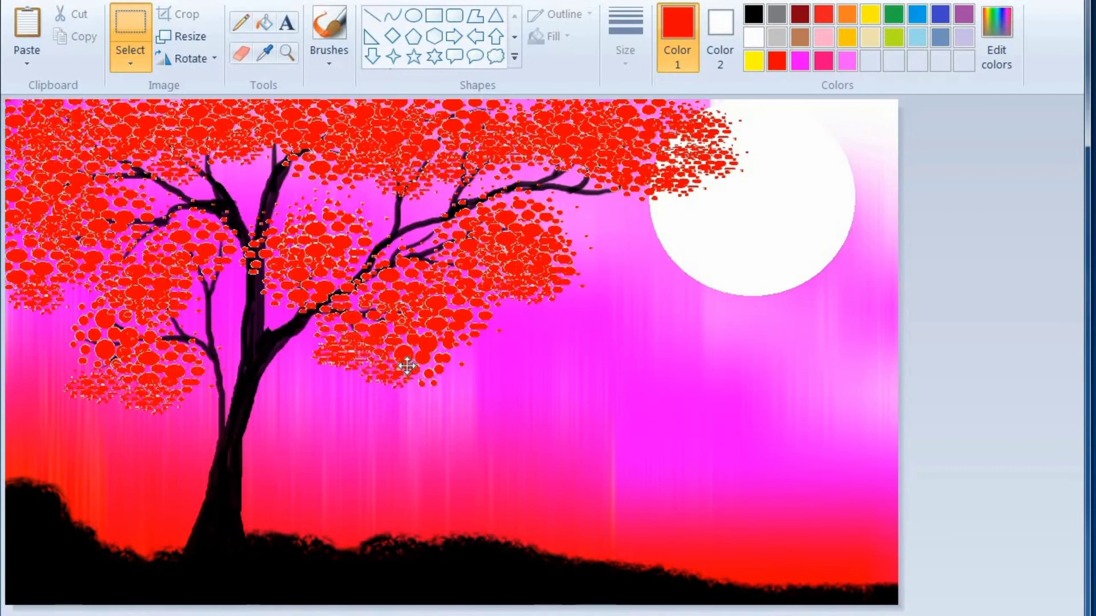
key(ctrl+v)
drag(12, 119, 530, 272)
click(986, 421)
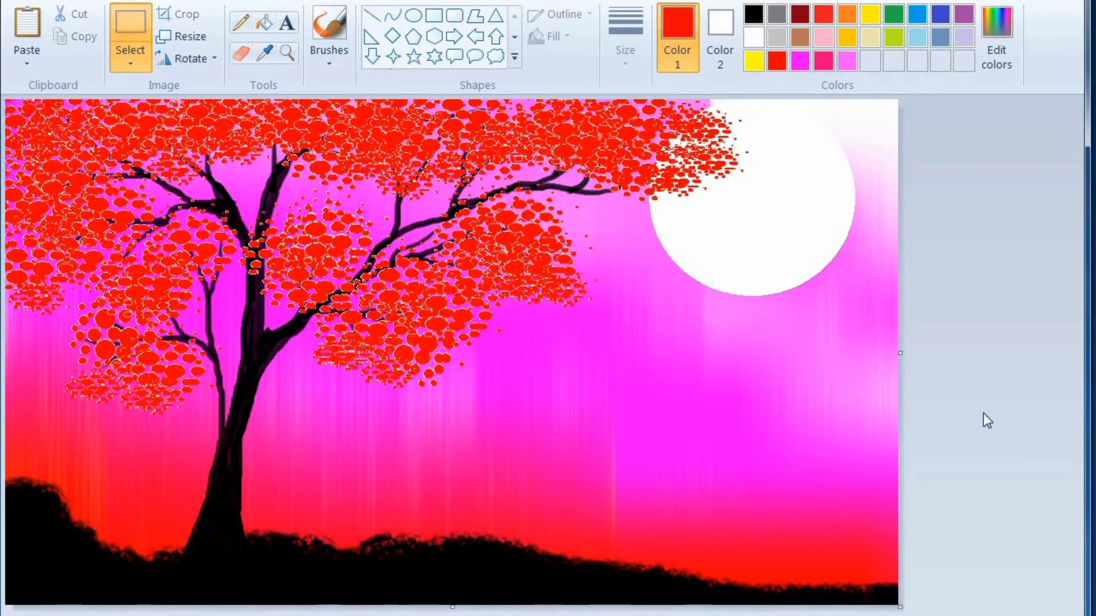
- Paint a flock of small black birds in the sky just below the moon with a thin calligraphy brush
click(330, 63)
click(339, 90)
click(753, 14)
click(625, 50)
click(672, 105)
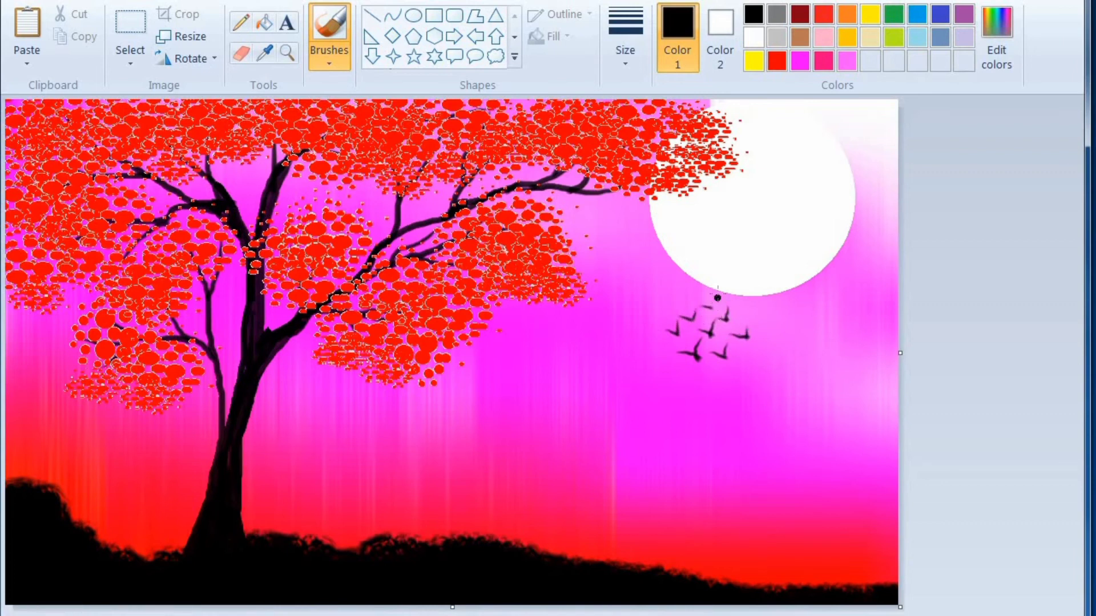
drag(717, 287, 712, 312)
drag(709, 363, 722, 368)
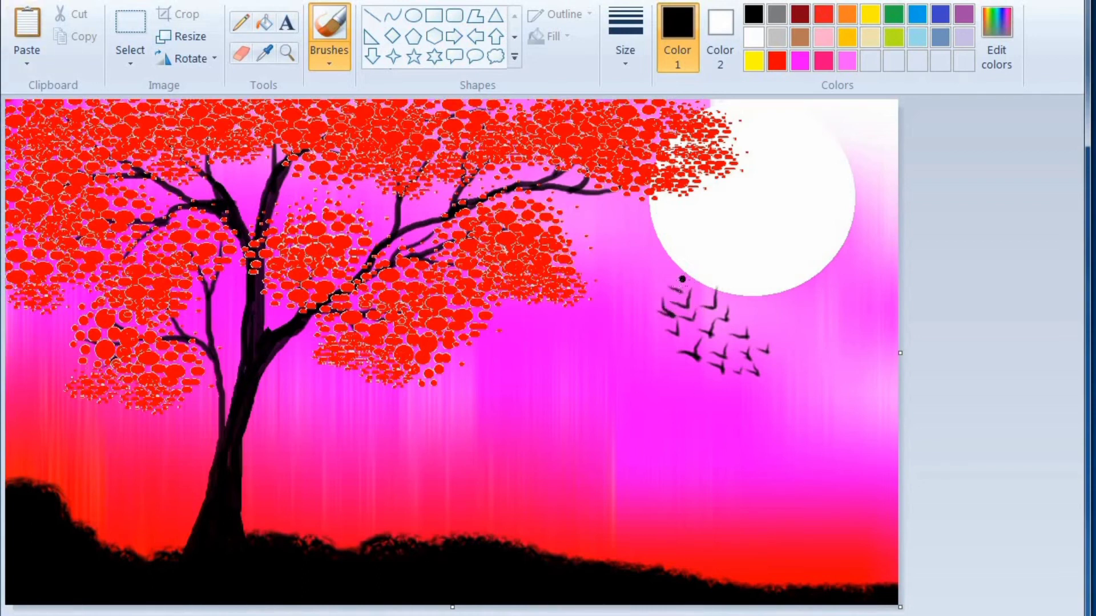
- Scatter small white star dots across the sky with the round brush
click(329, 40)
click(328, 92)
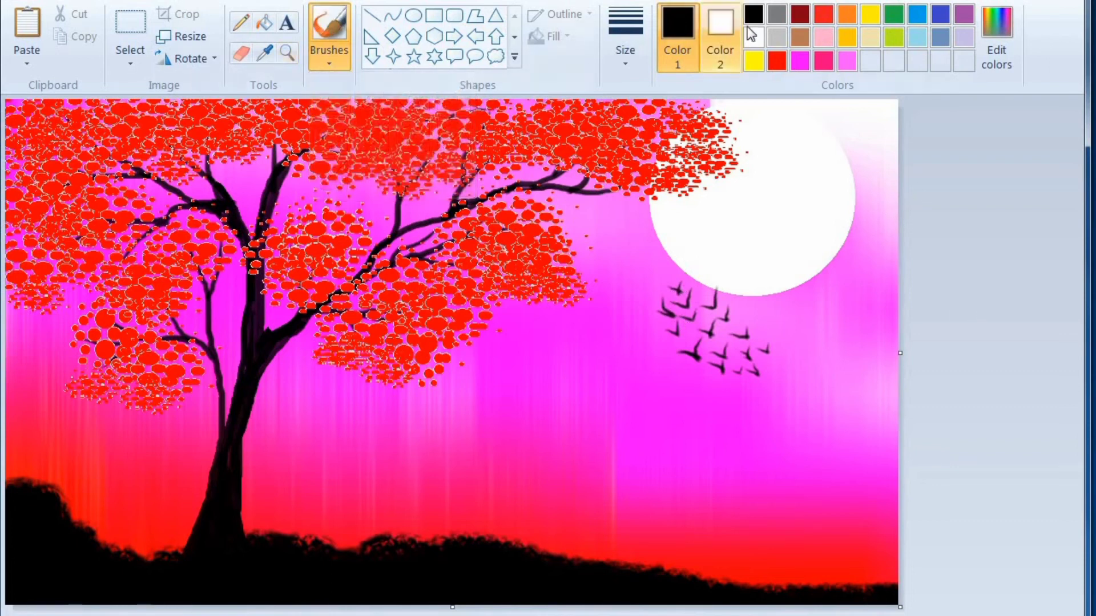
click(753, 37)
click(625, 40)
click(660, 180)
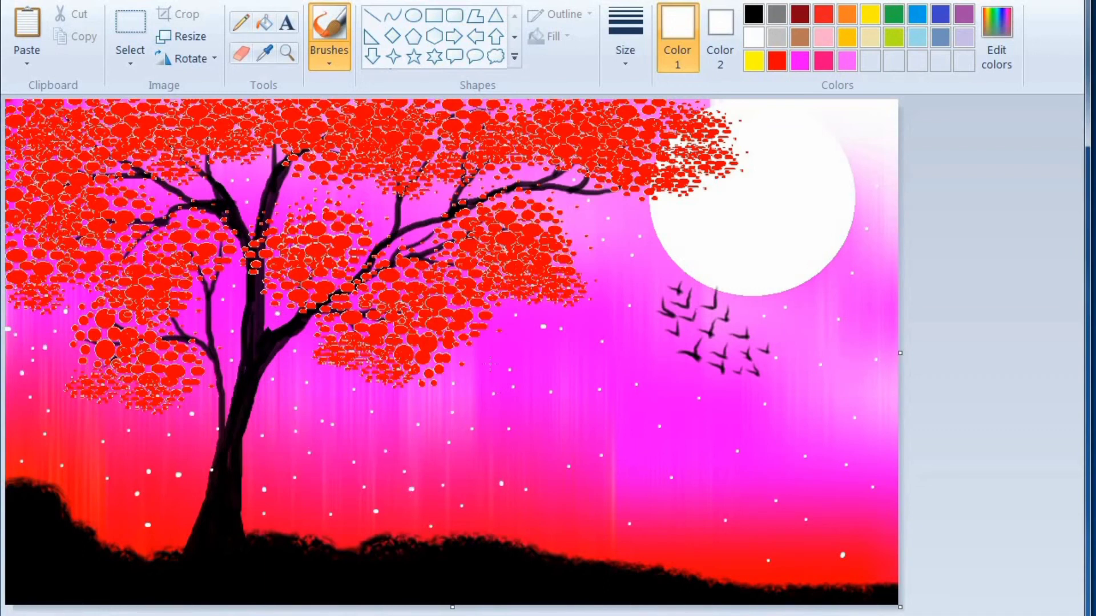
- Draw small four-point stars with a thin outline and solid white fill across the right side of the sky
click(393, 56)
click(625, 40)
click(628, 93)
click(564, 38)
click(565, 86)
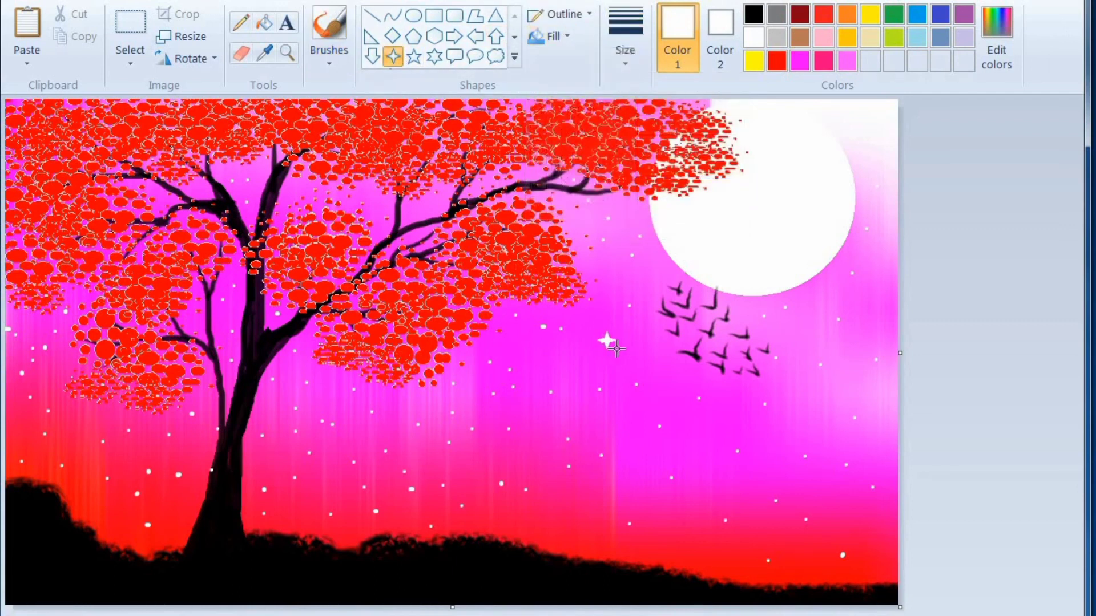
drag(627, 504, 643, 521)
drag(495, 512, 512, 528)
drag(752, 551, 763, 563)
drag(821, 310, 837, 328)
- Add more white four-point stars around the tree on the left side of the sky and one beside the moon
drag(299, 374, 315, 389)
drag(264, 418, 281, 435)
drag(311, 522, 326, 536)
drag(88, 453, 104, 469)
drag(10, 349, 26, 365)
drag(21, 427, 38, 443)
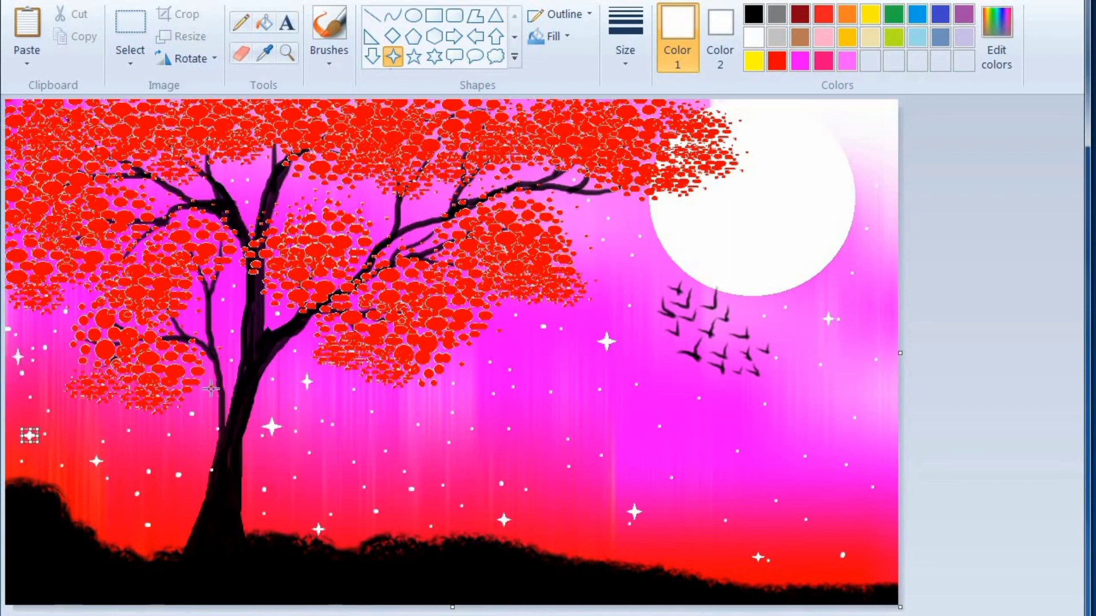
drag(228, 172, 245, 190)
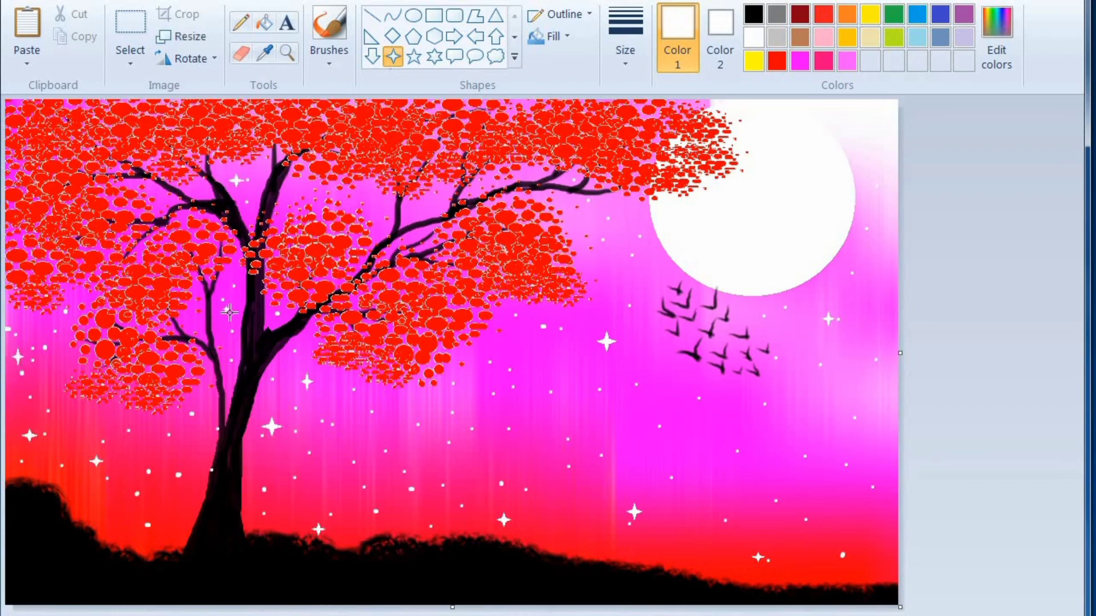
drag(622, 204, 639, 221)
mouse_move(442, 397)
mouse_down()
mouse_move(459, 414)
mouse_move(417, 433)
mouse_up()
- Draw a thin white diagonal line across the open sky between the tree and the birds
click(372, 15)
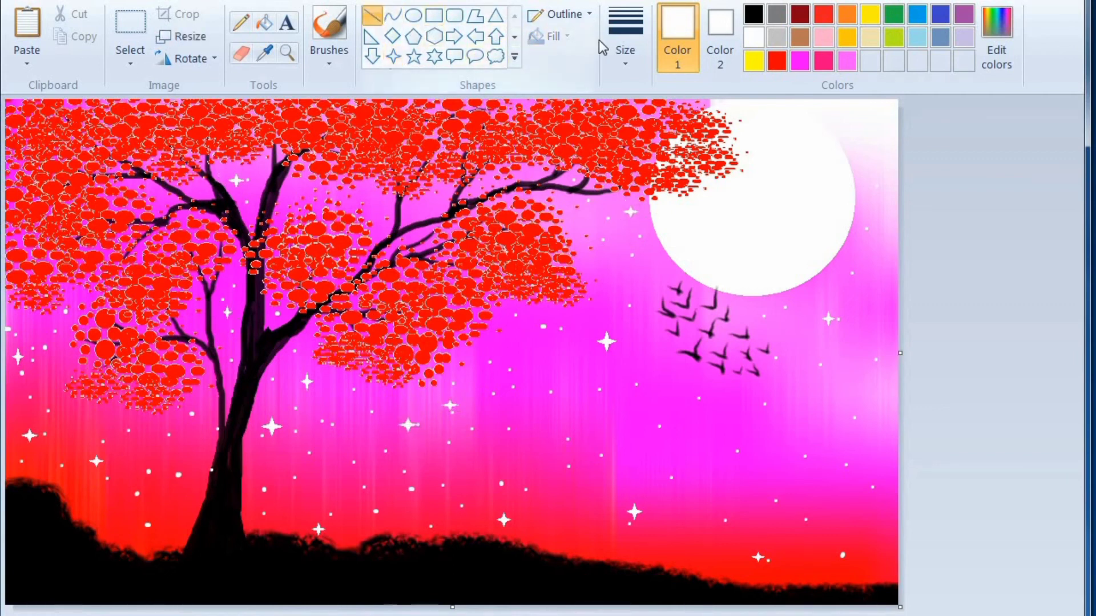
click(625, 51)
click(648, 98)
mouse_move(555, 349)
mouse_down()
mouse_move(604, 440)
mouse_move(641, 469)
mouse_up()
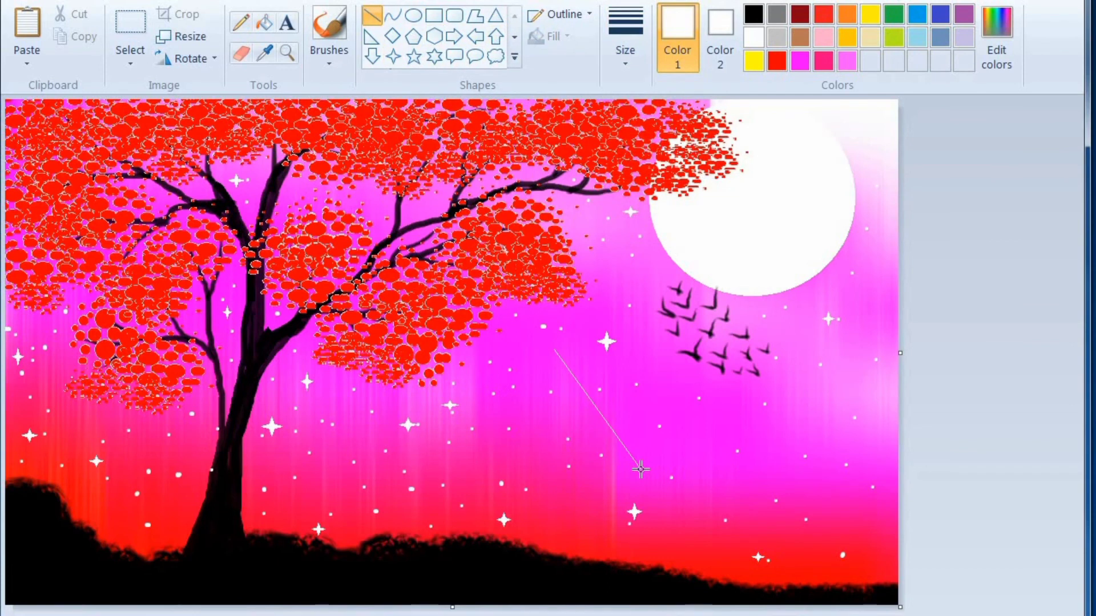
- Try different outline styles on the thin diagonal line in the open sky
click(553, 18)
click(565, 91)
click(559, 15)
click(585, 182)
click(560, 14)
click(569, 61)
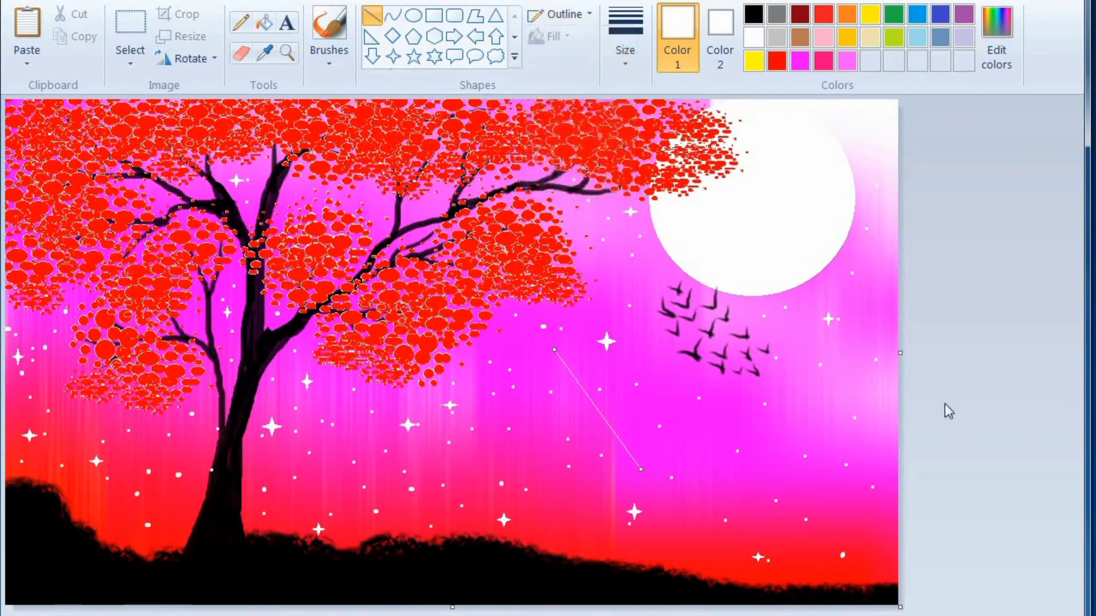
- Draw a second long white diagonal line beside the first and short diagonal streaks through the four-point stars in the right half of the sky
drag(606, 381, 685, 493)
drag(598, 329, 637, 385)
click(822, 316)
click(972, 401)
drag(741, 545, 787, 578)
drag(612, 497, 675, 541)
- Draw short white diagonal streaks through the stars in the middle and around the tree, with crossing streaks on two larger stars
drag(441, 395, 465, 425)
drag(398, 412, 421, 444)
mouse_move(300, 372)
mouse_down()
mouse_move(318, 397)
mouse_move(290, 447)
mouse_up()
drag(487, 507, 527, 539)
drag(307, 512, 328, 539)
drag(83, 442, 108, 478)
drag(17, 427, 49, 460)
mouse_move(16, 362)
mouse_down()
mouse_move(48, 400)
mouse_move(41, 391)
mouse_up()
drag(584, 358, 621, 327)
drag(504, 519, 521, 504)
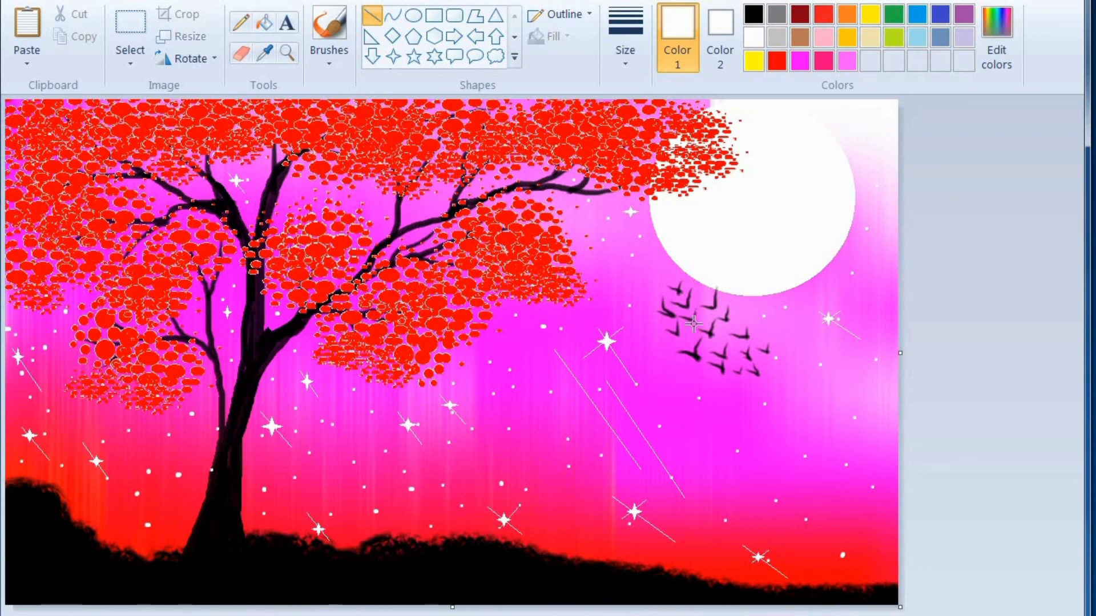